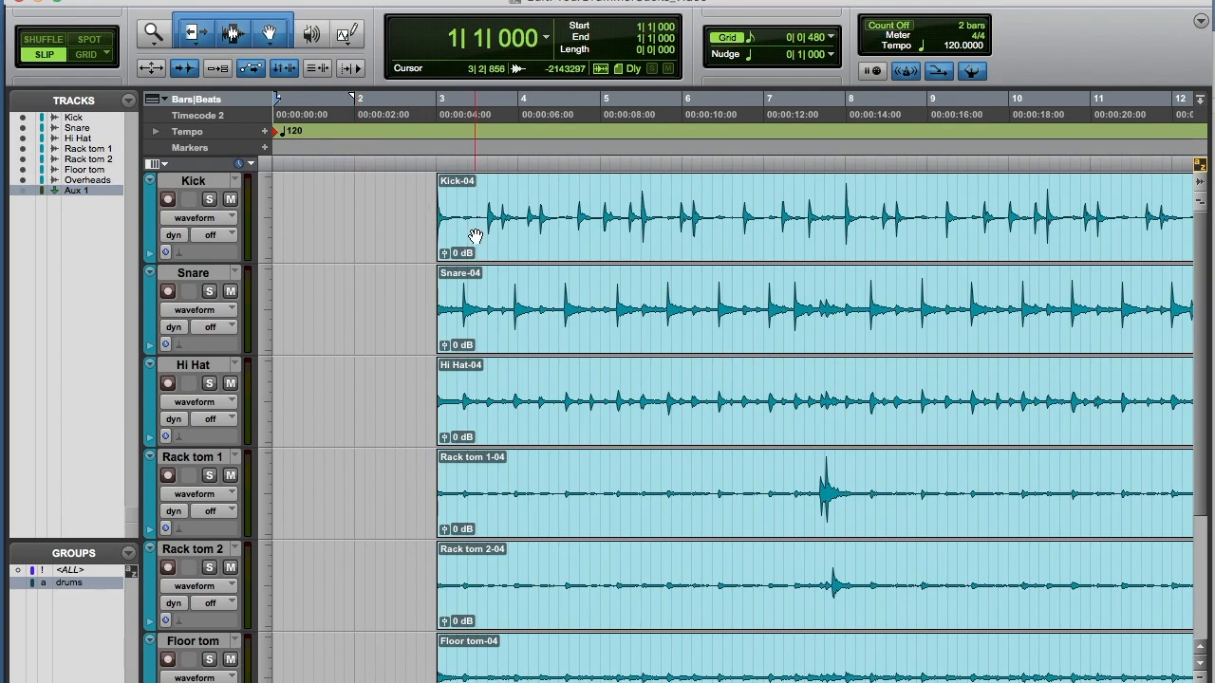
Step: Play back the drum tracks from bar 3 to hear the recorded groove
{"action": "left_click", "coordinate": [474, 235]}
{"action": "key", "text": "space"}
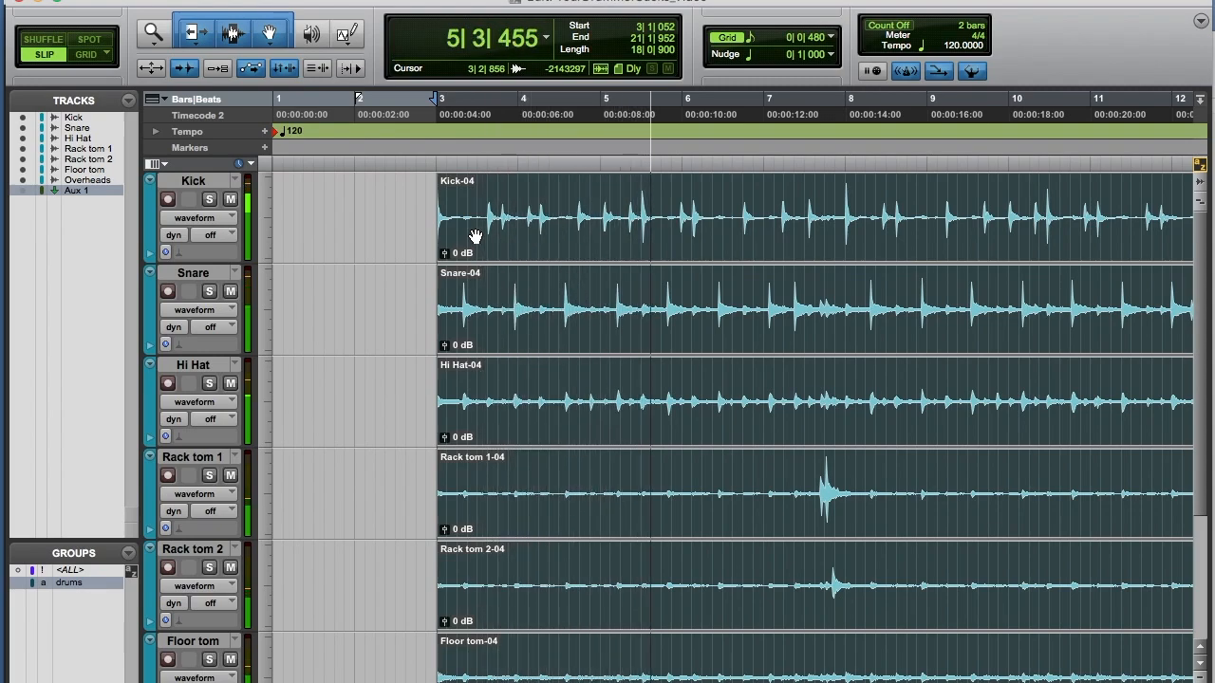
{"action": "key", "text": "space"}
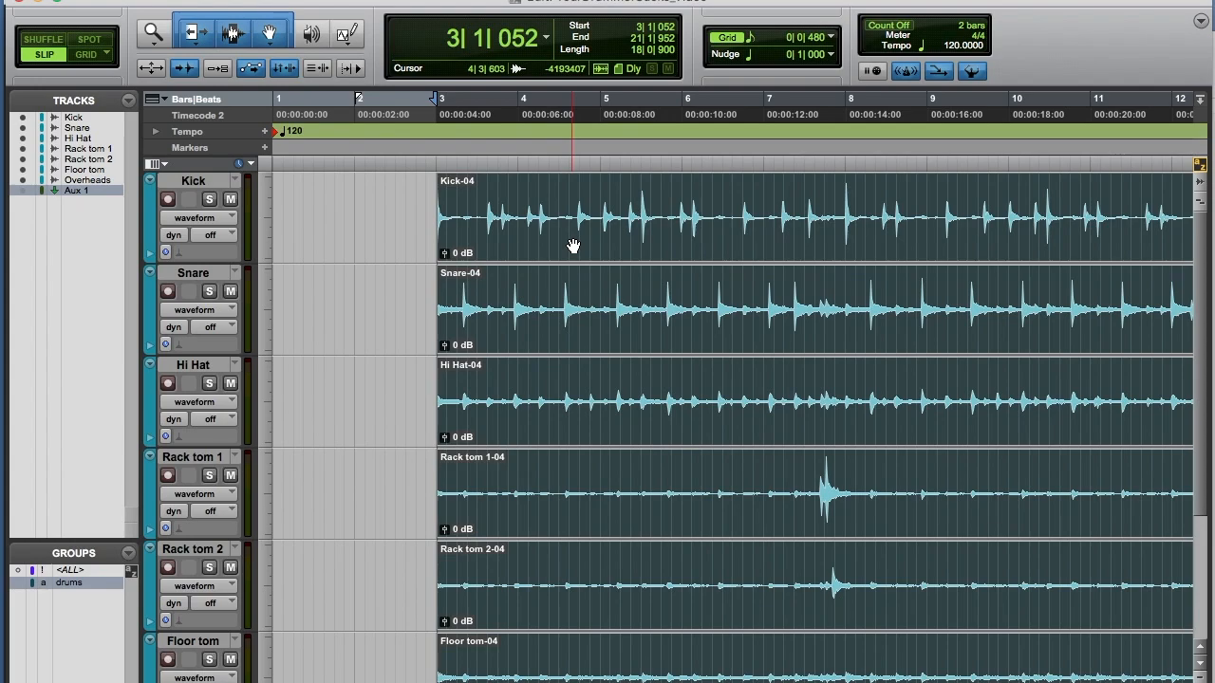
Step: Tap in the drums' tempo and set the session's opening tempo marker to 96 BPM
{"action": "left_click", "coordinate": [977, 76]}
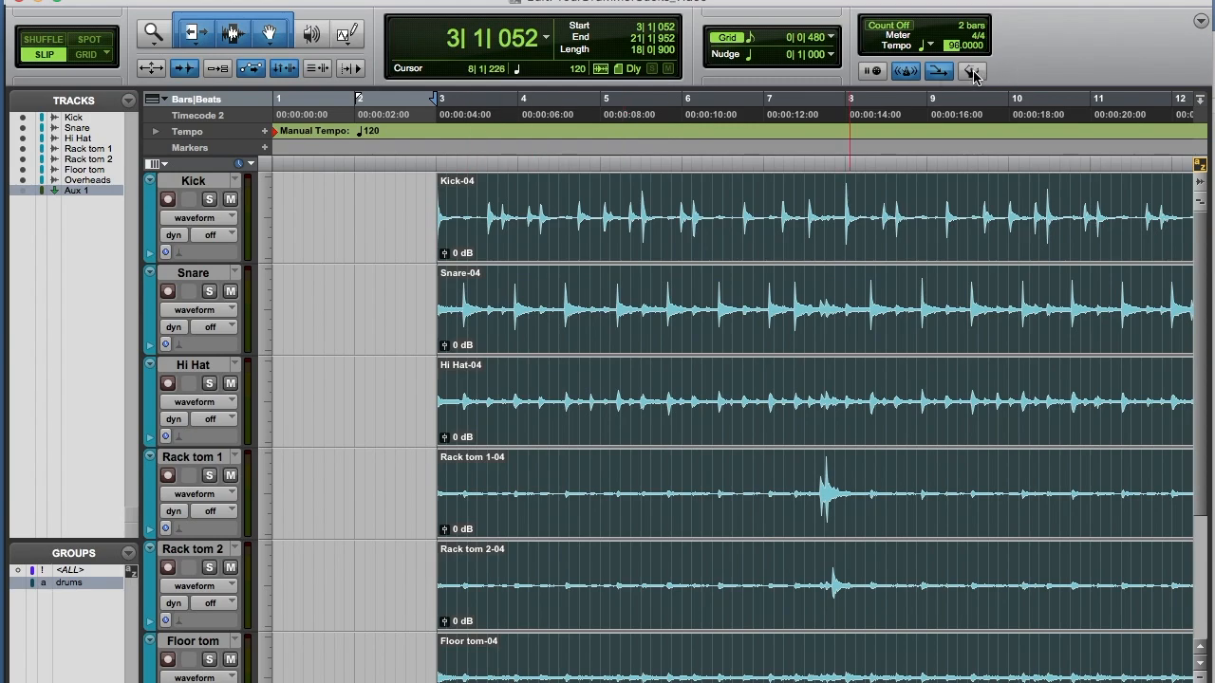
{"action": "left_click", "coordinate": [971, 72]}
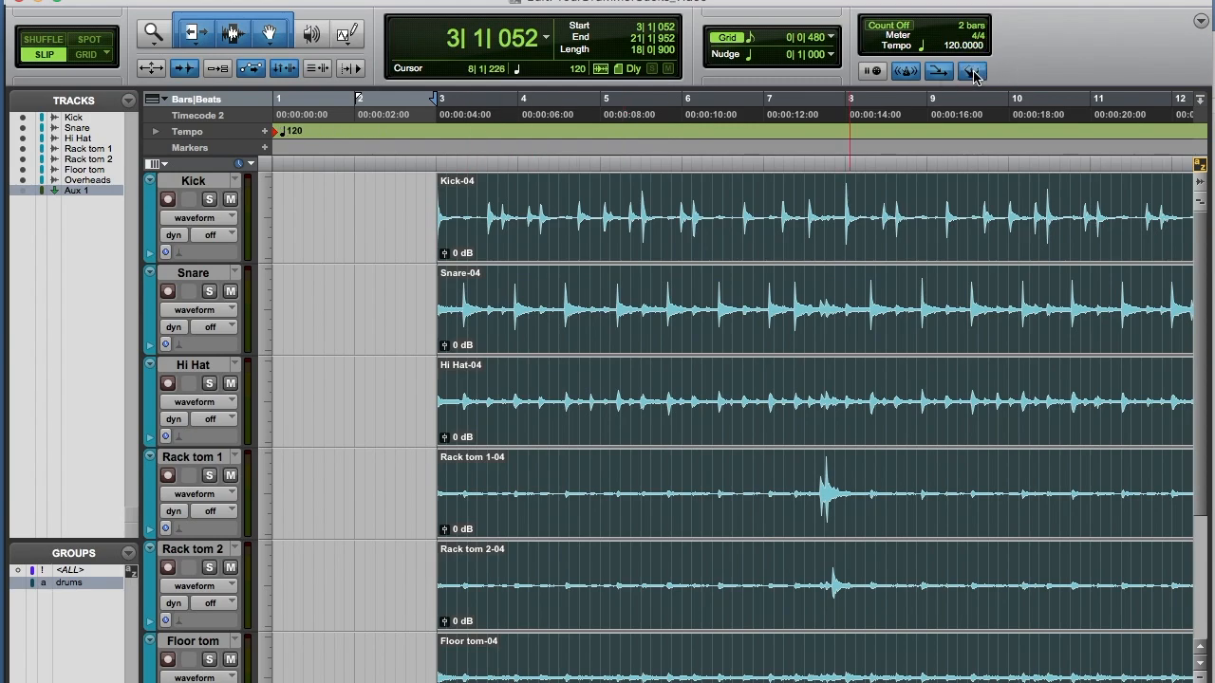
{"action": "double_click", "coordinate": [279, 136]}
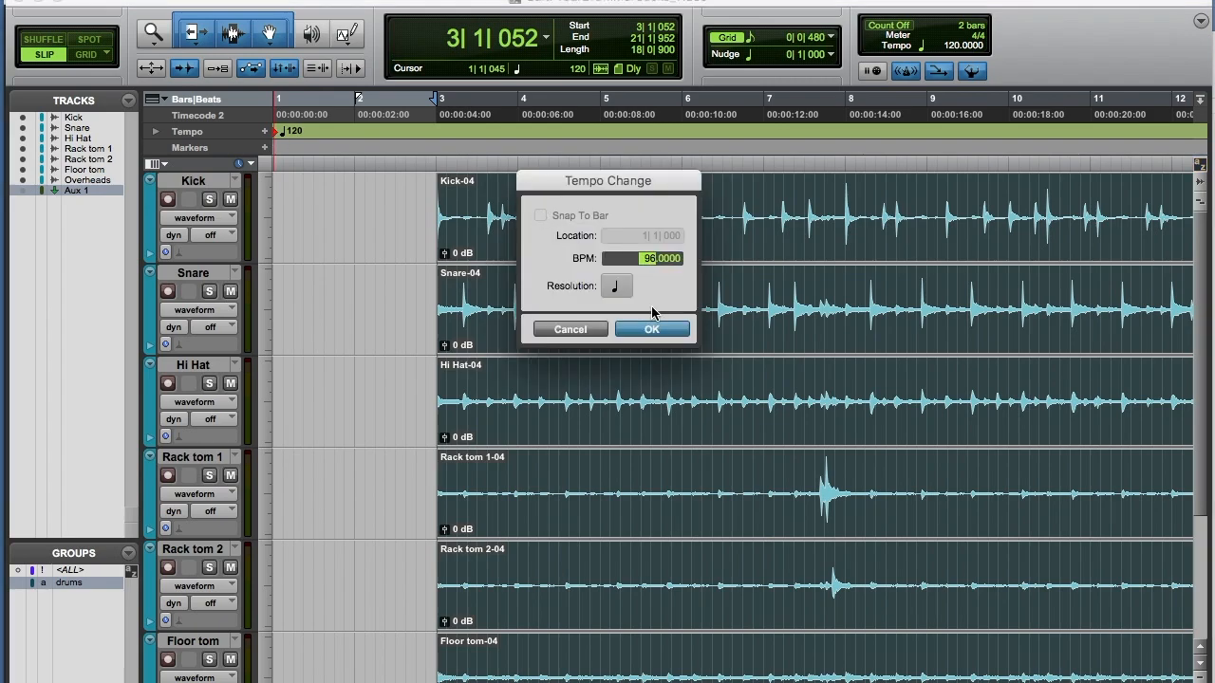
{"action": "key", "text": "Return"}
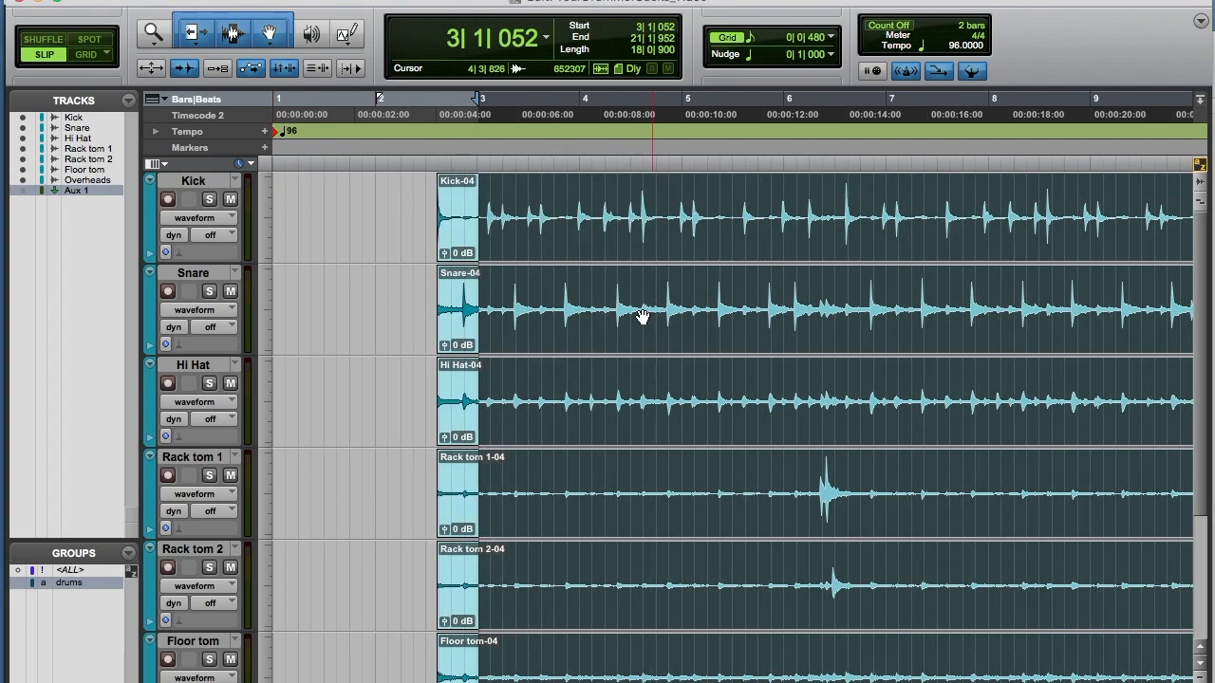
Step: Switch to Grid mode and move the grouped drum clips so they start exactly at bar 3
{"action": "left_click", "coordinate": [341, 201], "text": "shift"}
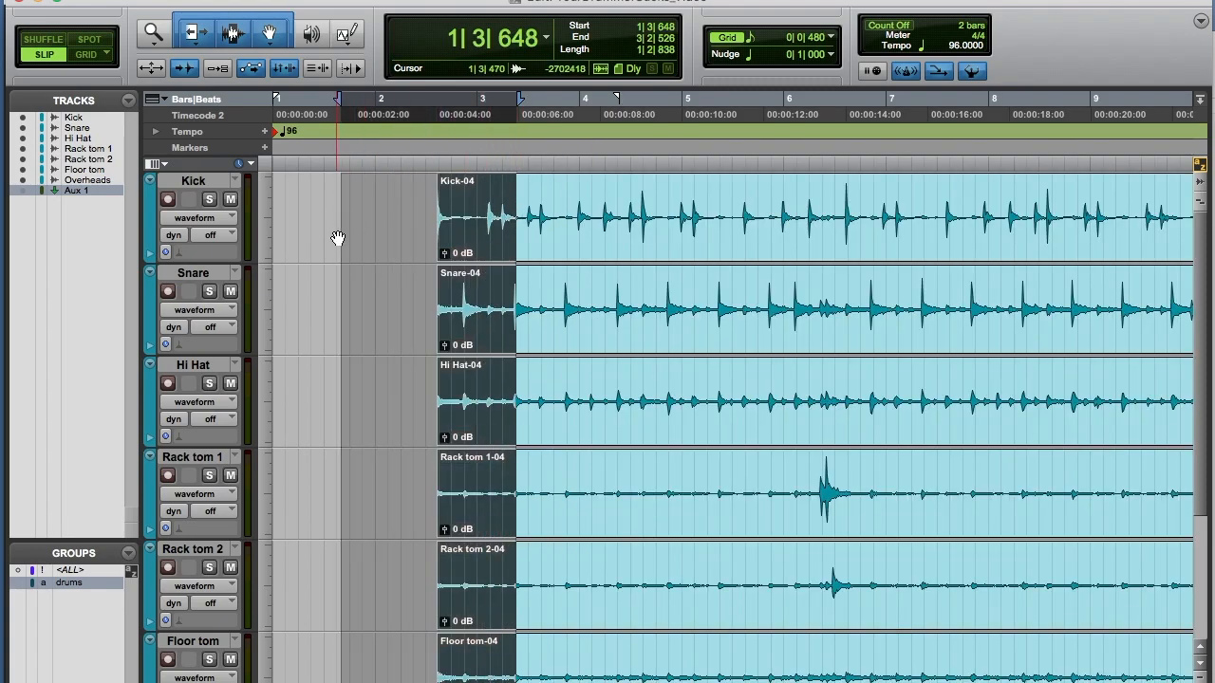
{"action": "left_click", "coordinate": [86, 55]}
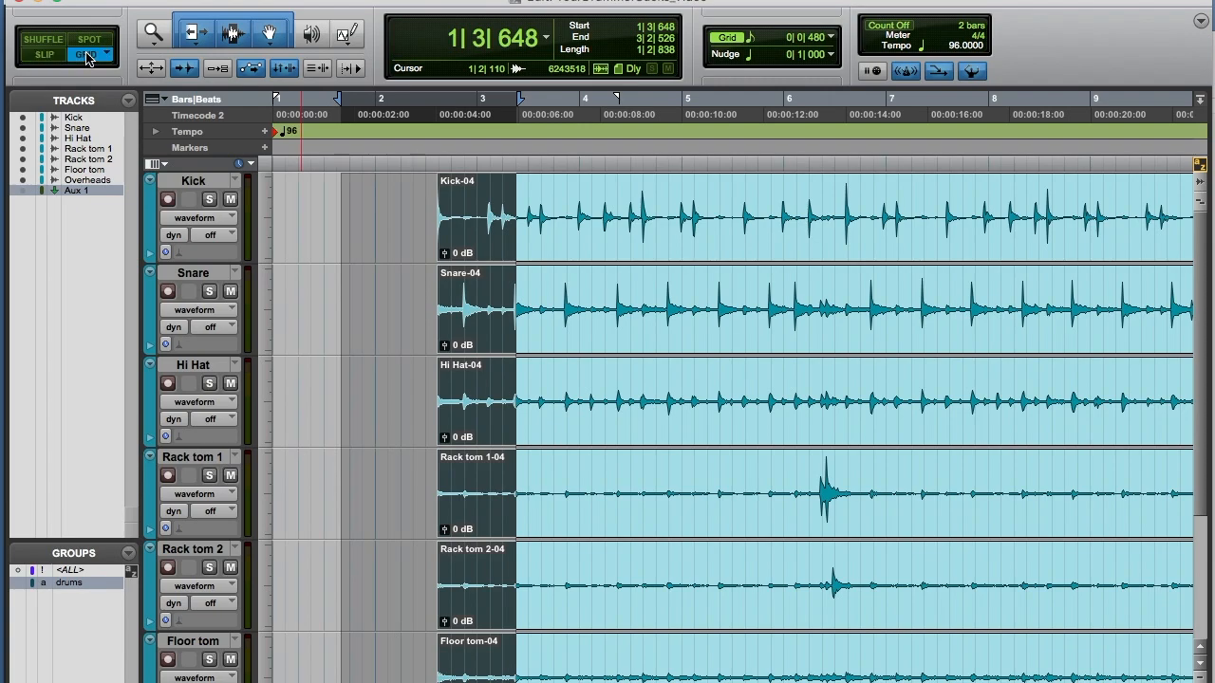
{"action": "key", "text": "super+bracketright"}
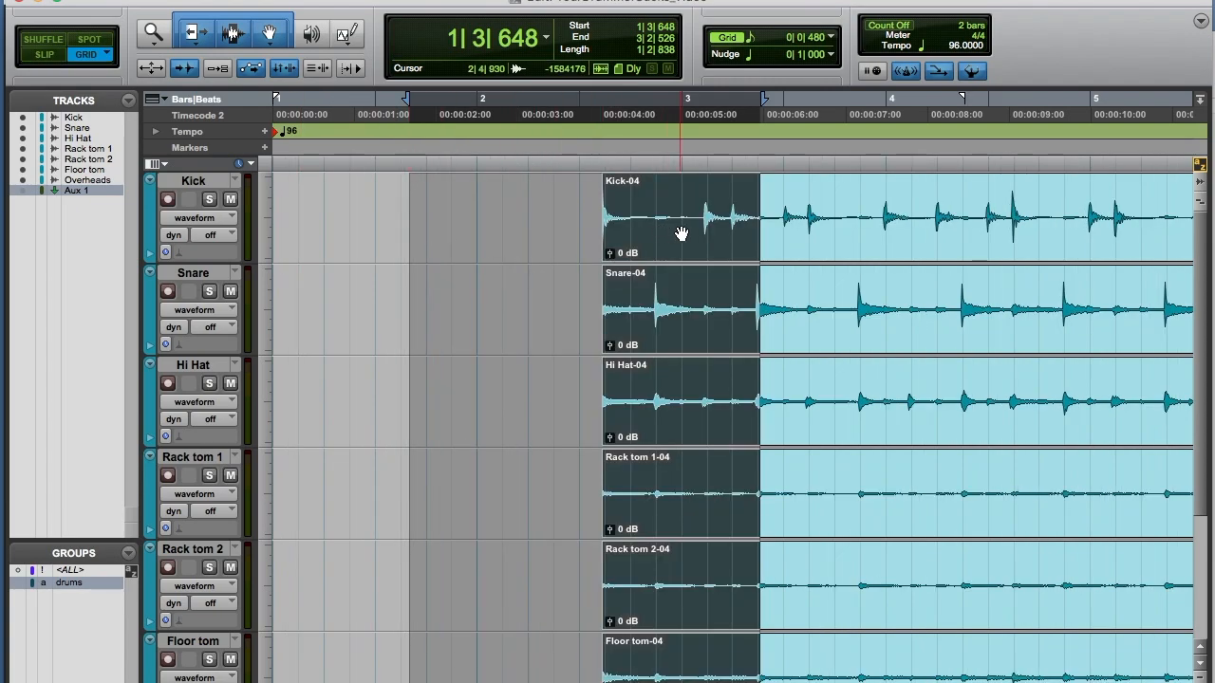
{"action": "left_click", "coordinate": [718, 234]}
{"action": "left_click_drag", "start_coordinate": [719, 235], "coordinate": [796, 235]}
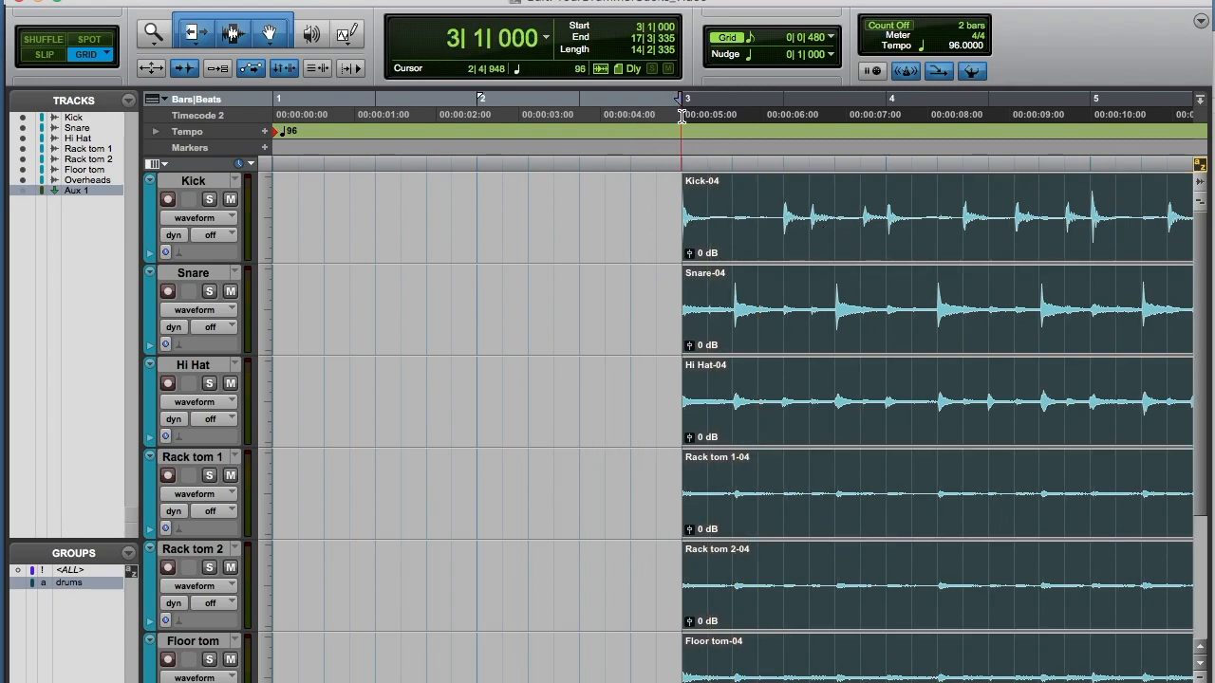
Step: Set the Elastic Audio mode of the grouped drum tracks to Rhythmic
{"action": "left_click", "coordinate": [679, 152]}
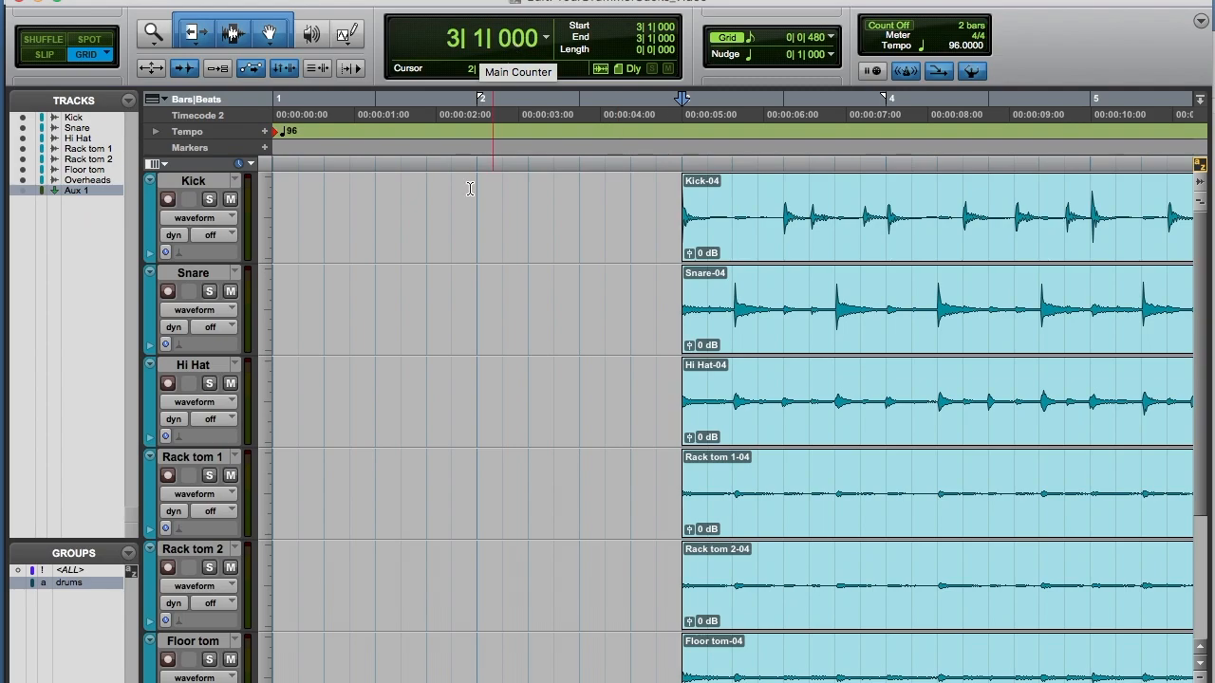
{"action": "scroll", "coordinate": [462, 238], "scroll_direction": "right", "scroll_amount": 5}
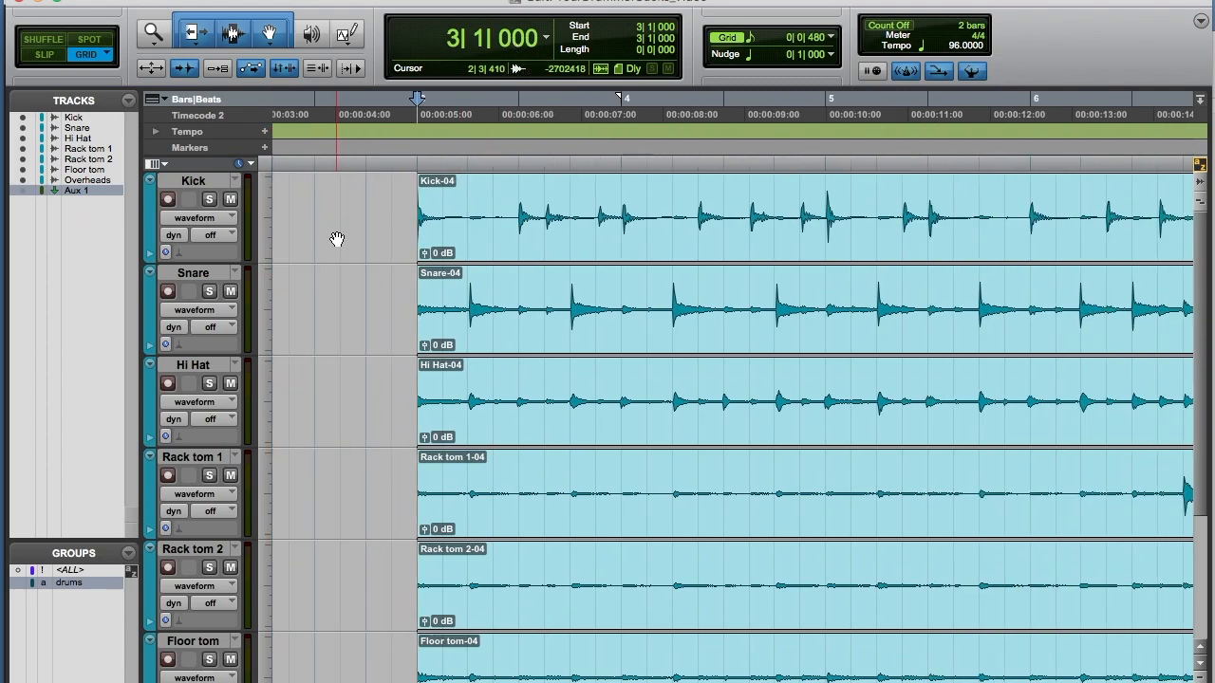
{"action": "left_click", "coordinate": [184, 254]}
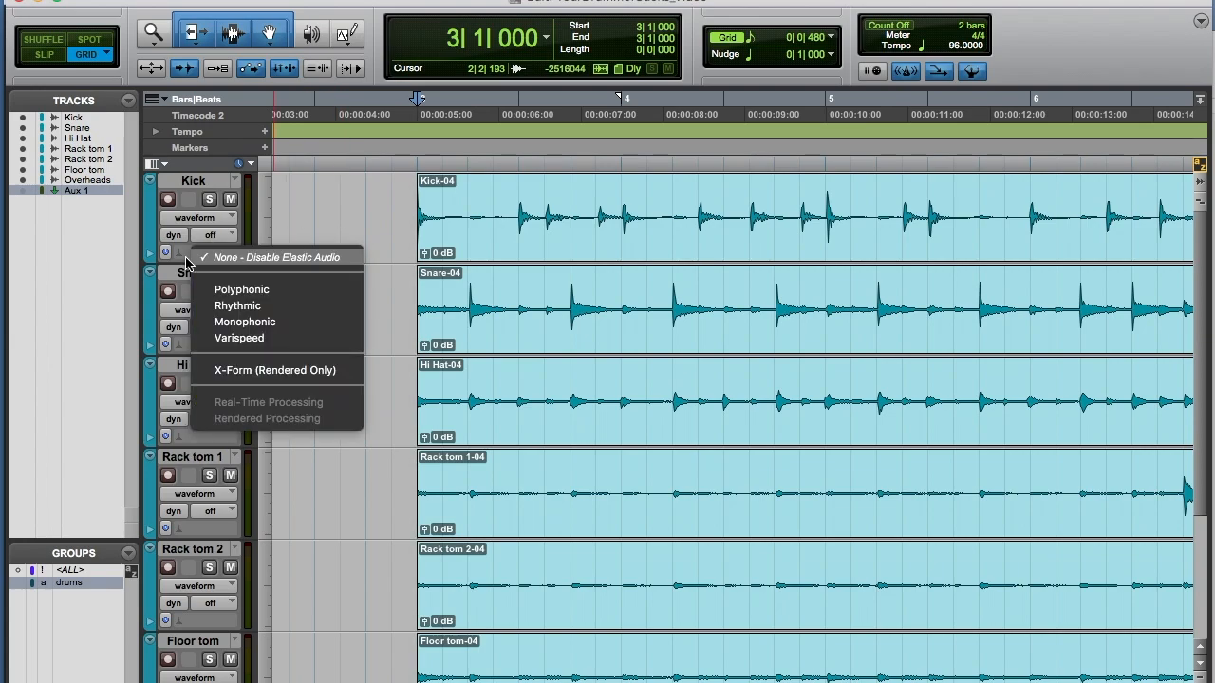
{"action": "left_click", "coordinate": [239, 307]}
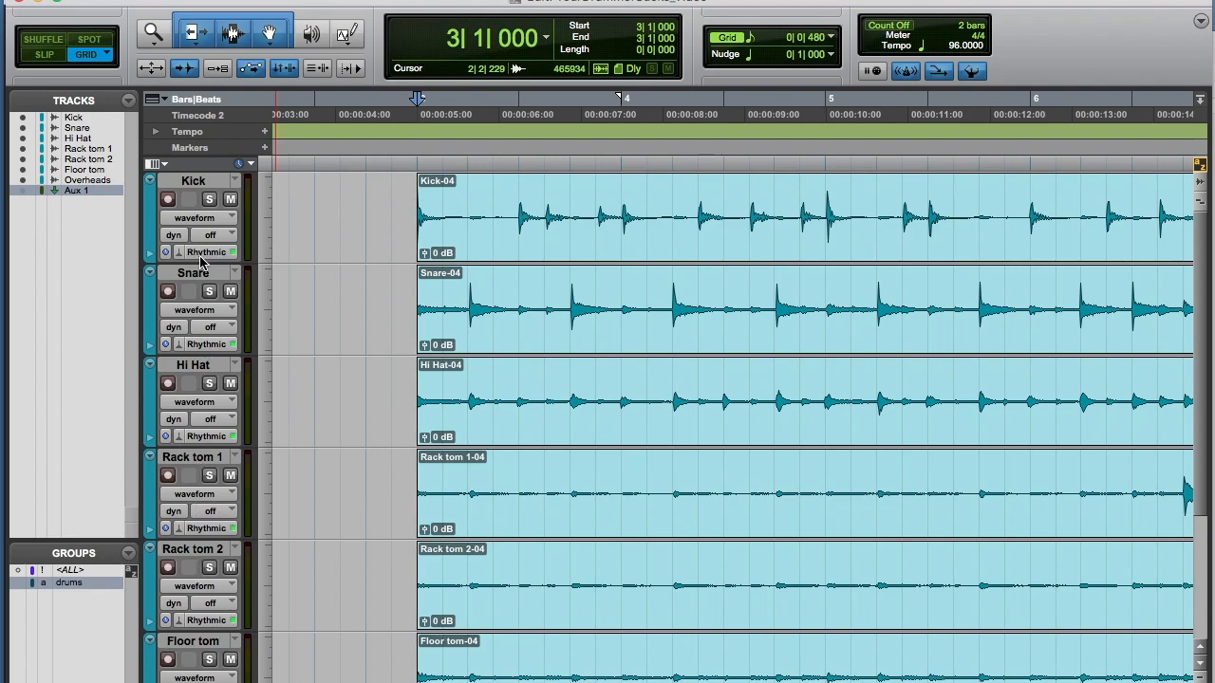
Step: Switch the drum tracks' view to Warp
{"action": "left_click_drag", "start_coordinate": [398, 215], "coordinate": [704, 194]}
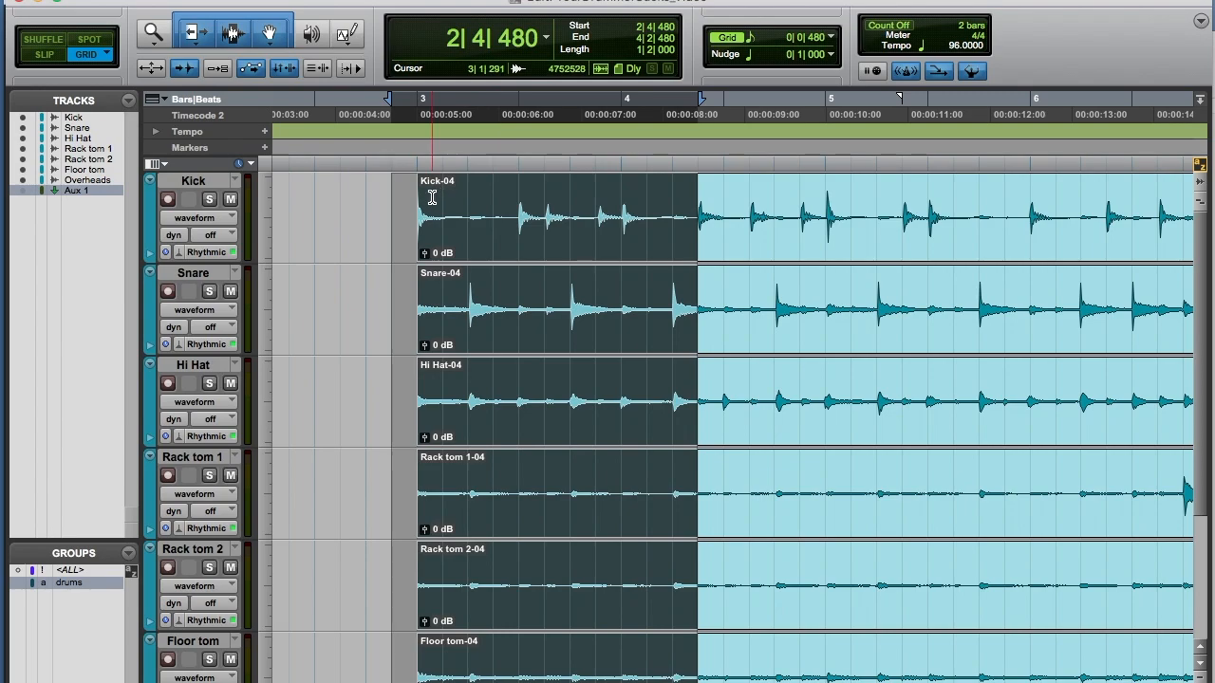
{"action": "left_click", "coordinate": [228, 218]}
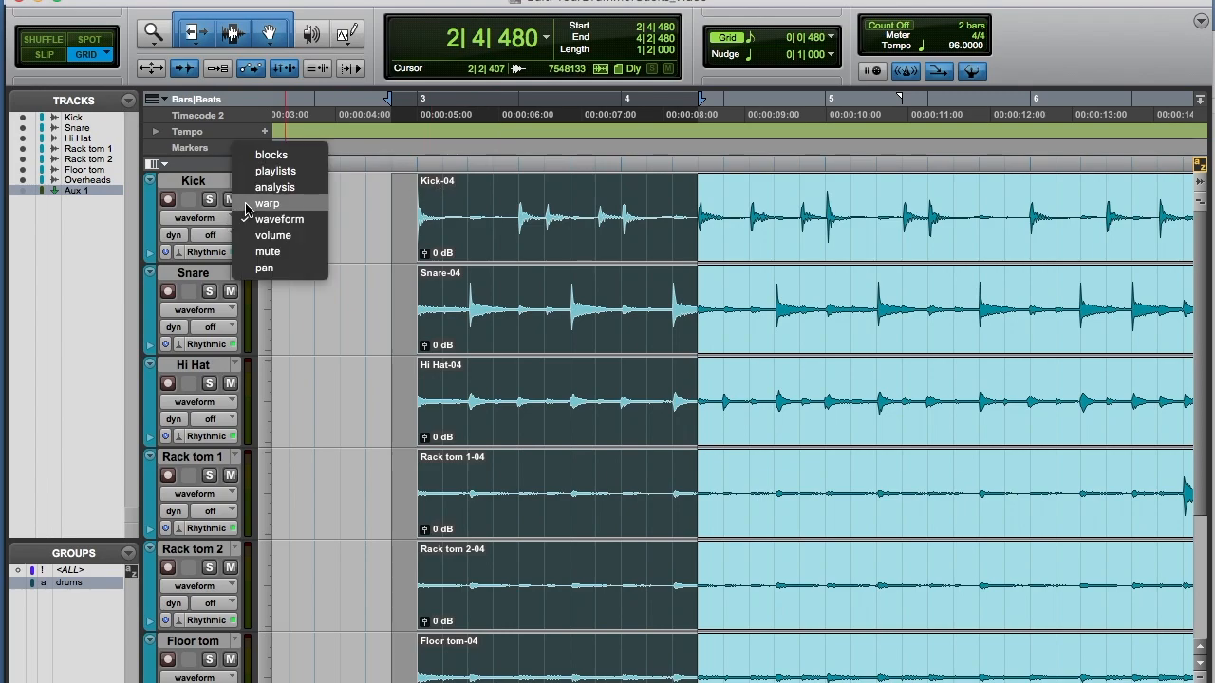
{"action": "left_click", "coordinate": [247, 205]}
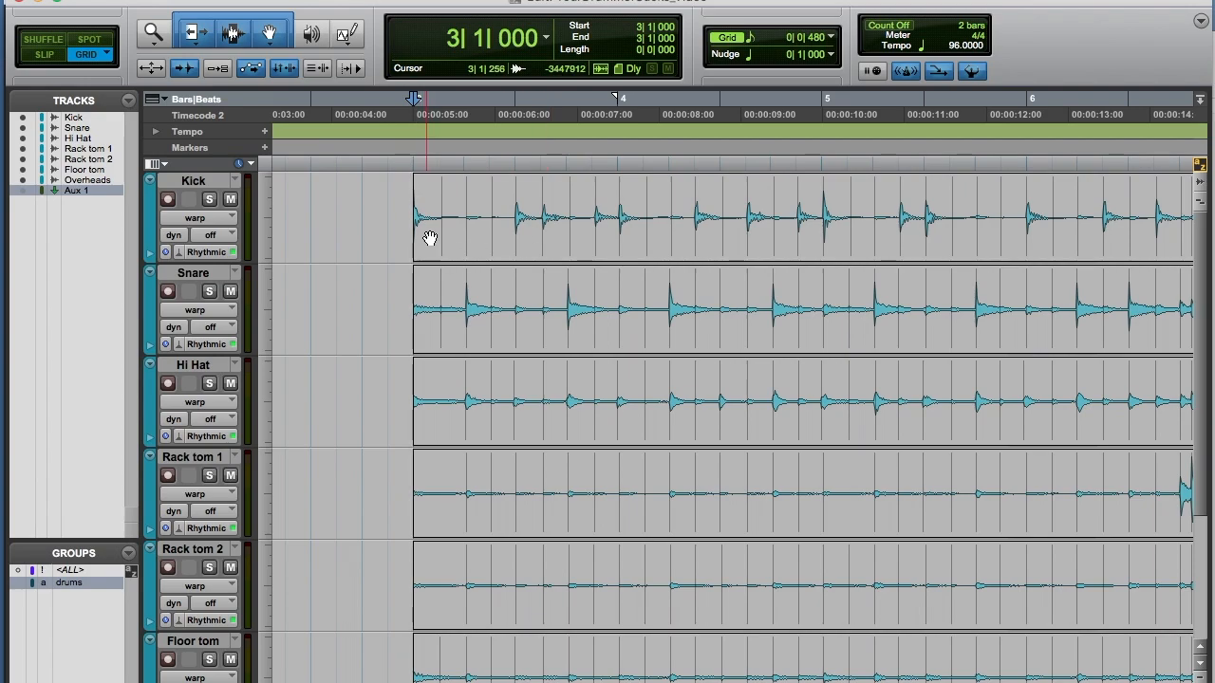
Step: Add a warp marker near the start of the drum clips at bar 3
{"action": "scroll", "coordinate": [494, 225], "scroll_direction": "down", "scroll_amount": 1}
{"action": "scroll", "coordinate": [493, 225], "scroll_direction": "right", "scroll_amount": 15}
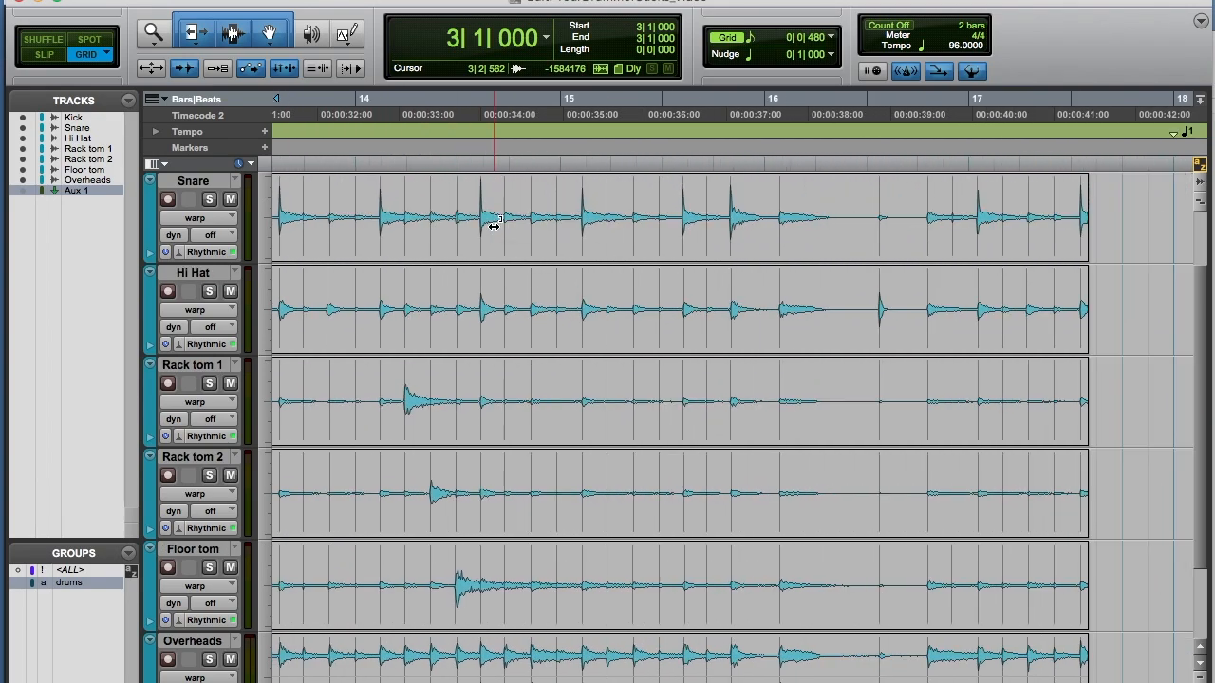
{"action": "scroll", "coordinate": [494, 225], "scroll_direction": "left", "scroll_amount": 16}
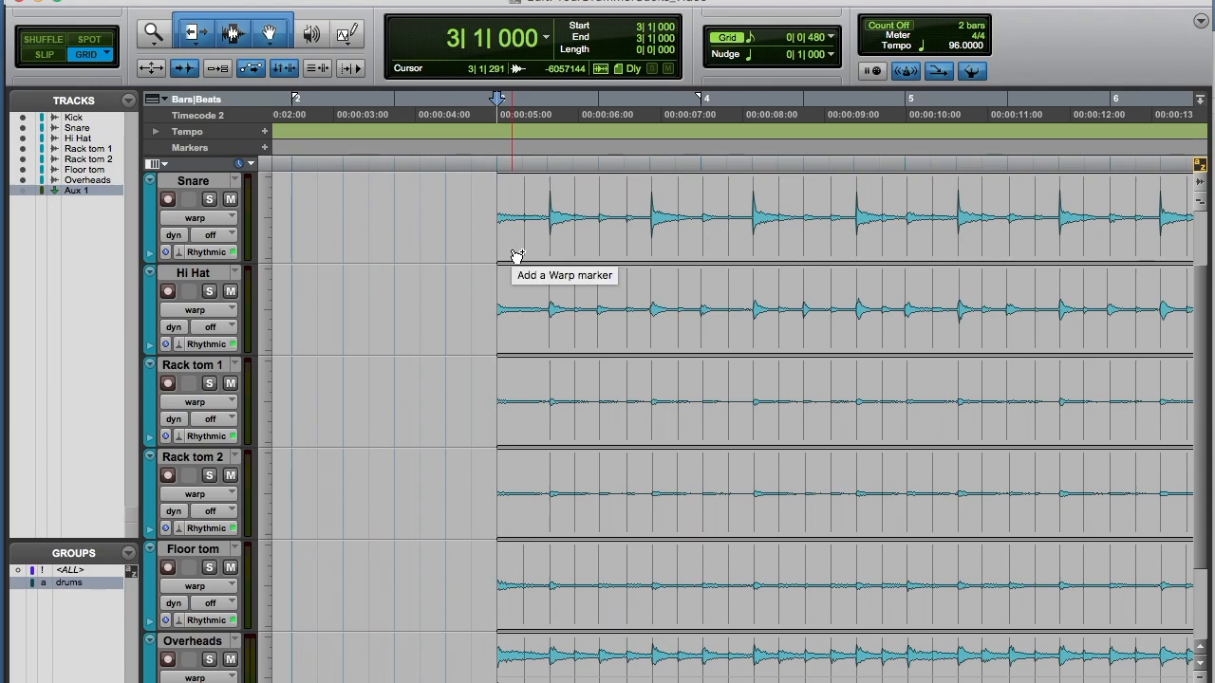
{"action": "left_click", "coordinate": [512, 250]}
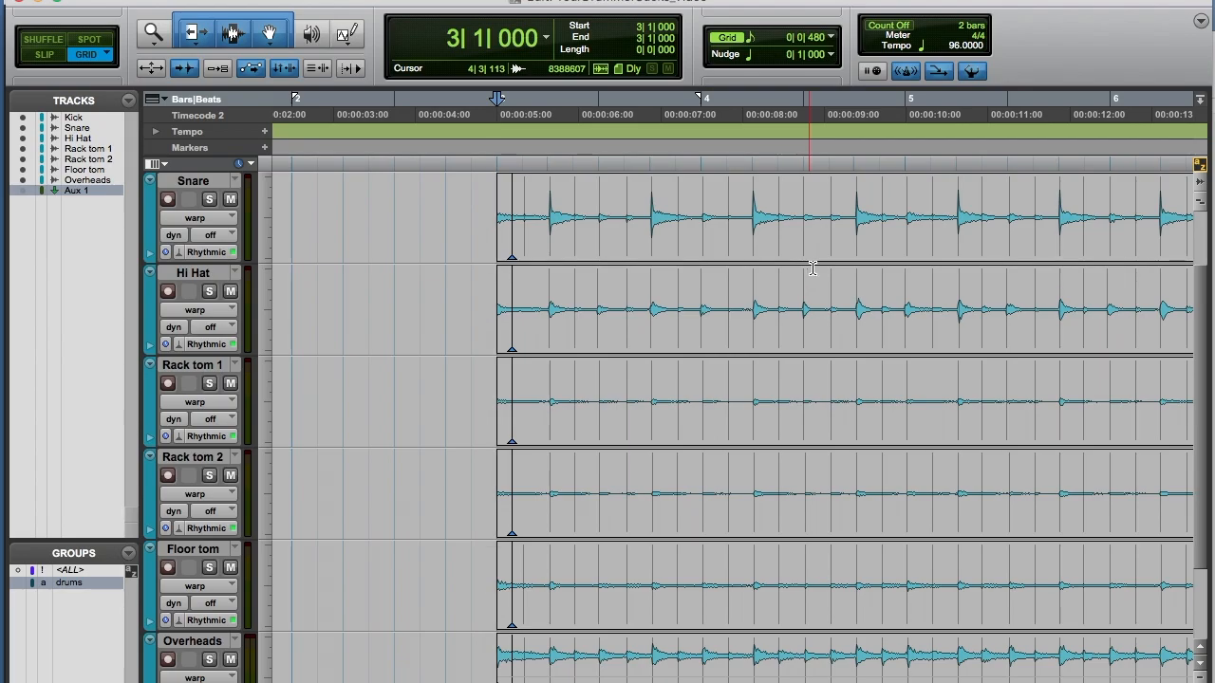
Step: Try stretching the whole drum clip against the start warp marker, audition it, and undo the warp
{"action": "scroll", "coordinate": [993, 260], "scroll_direction": "right", "scroll_amount": 15}
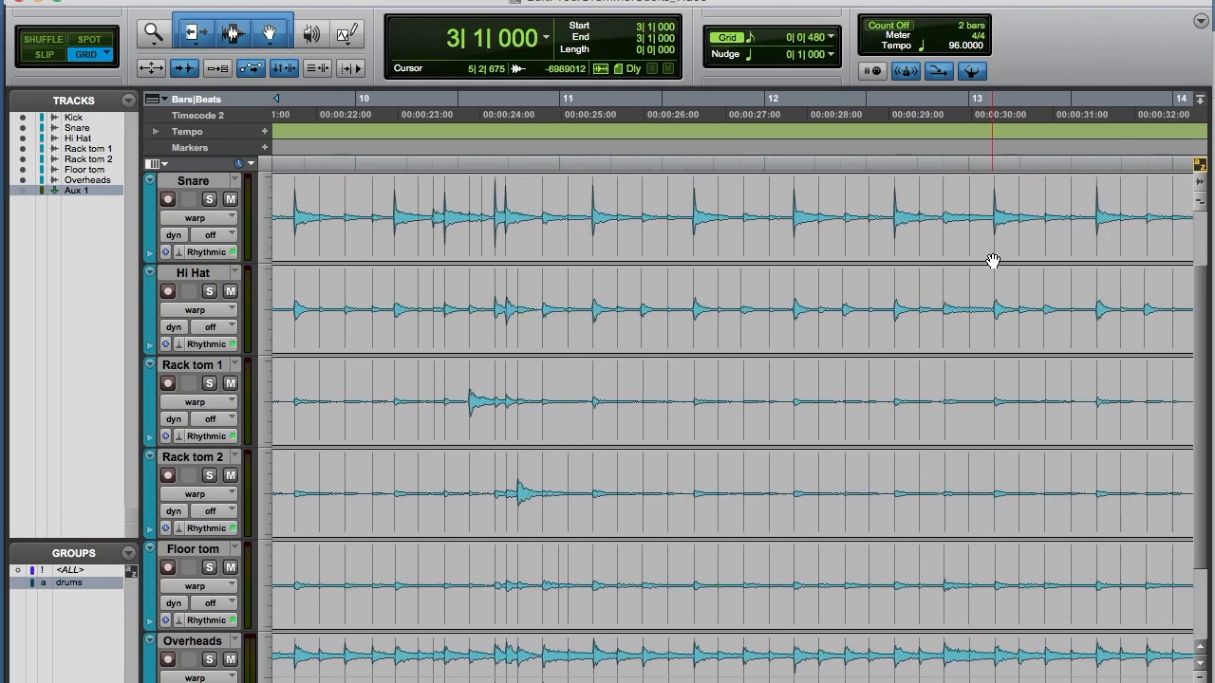
{"action": "scroll", "coordinate": [993, 260], "scroll_direction": "right", "scroll_amount": 4}
{"action": "scroll", "coordinate": [993, 260], "scroll_direction": "up", "scroll_amount": 1}
{"action": "scroll", "coordinate": [991, 260], "scroll_direction": "left", "scroll_amount": 18}
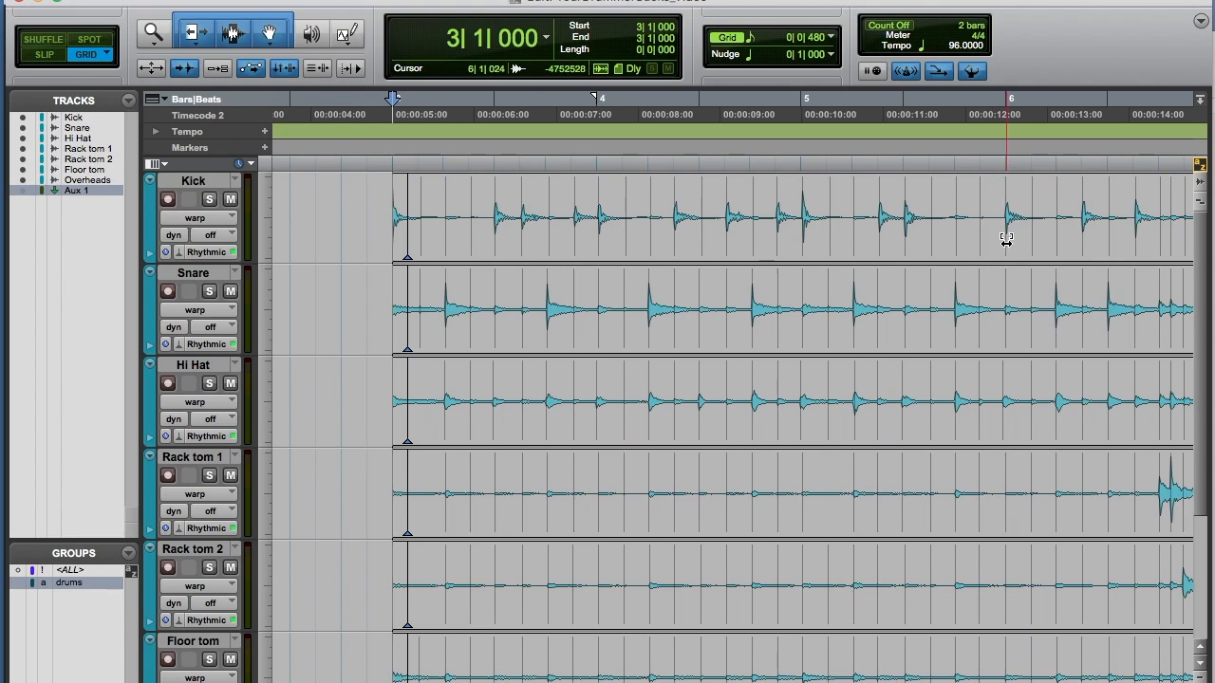
{"action": "left_click_drag", "start_coordinate": [1006, 240], "coordinate": [774, 240]}
{"action": "left_click", "coordinate": [442, 114]}
{"action": "key", "text": "space"}
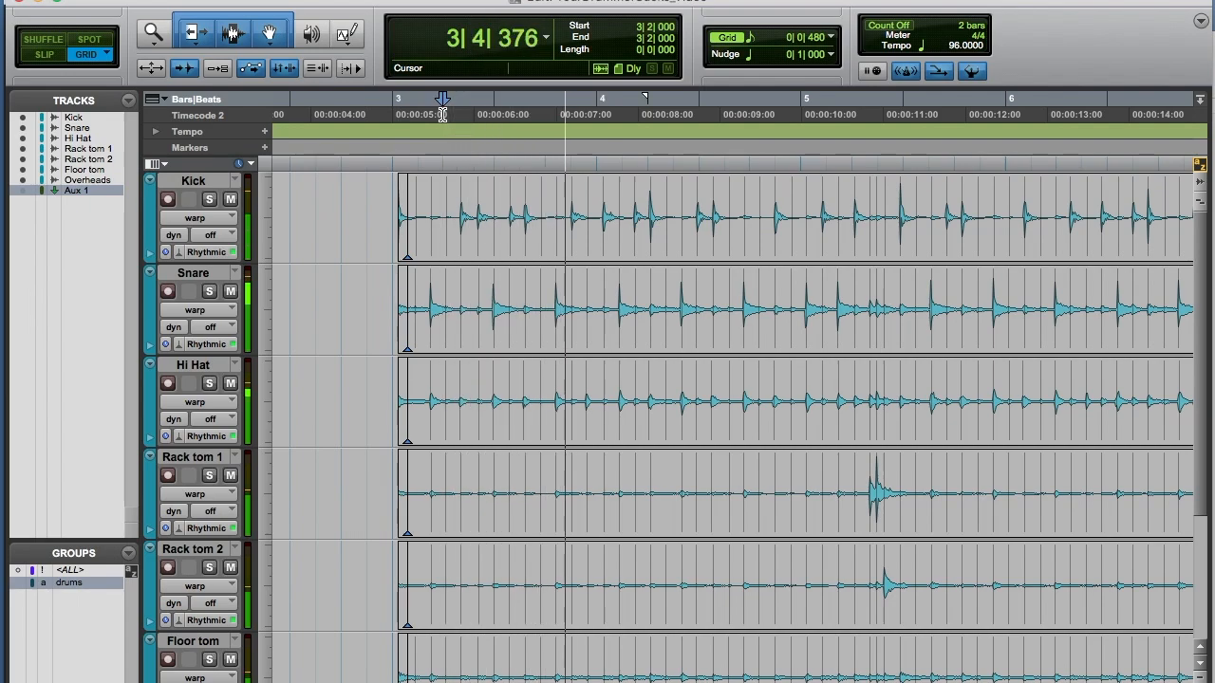
{"action": "key", "text": "space"}
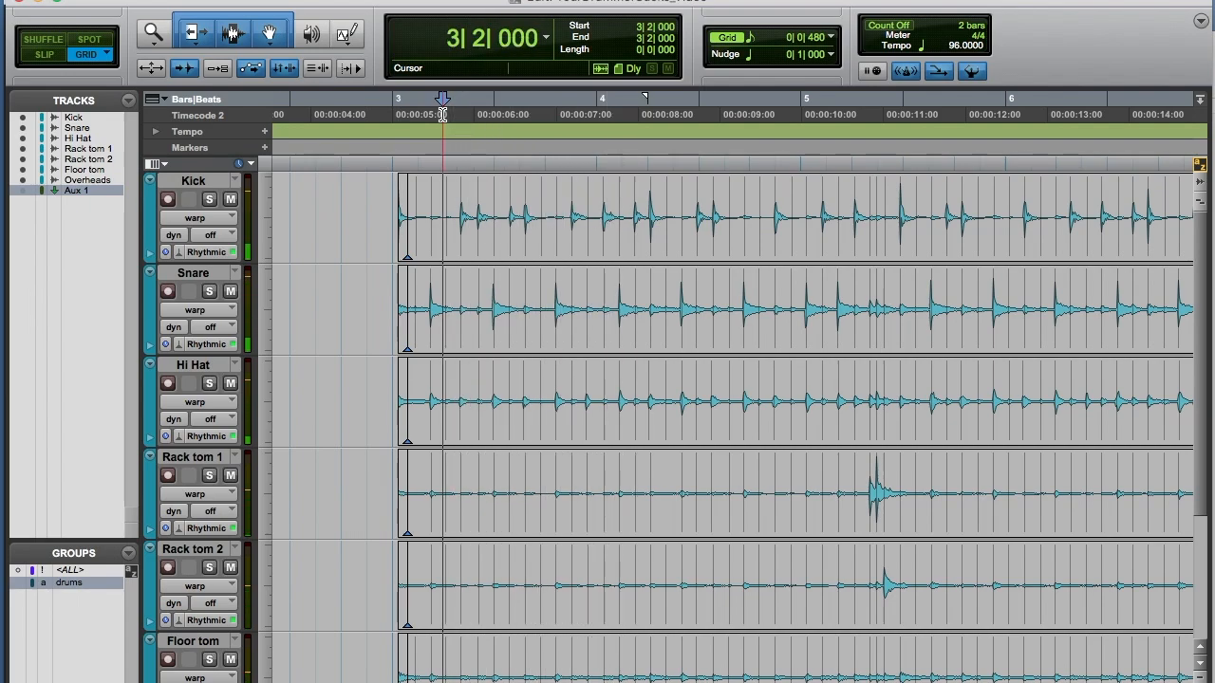
{"action": "left_click", "coordinate": [173, 2]}
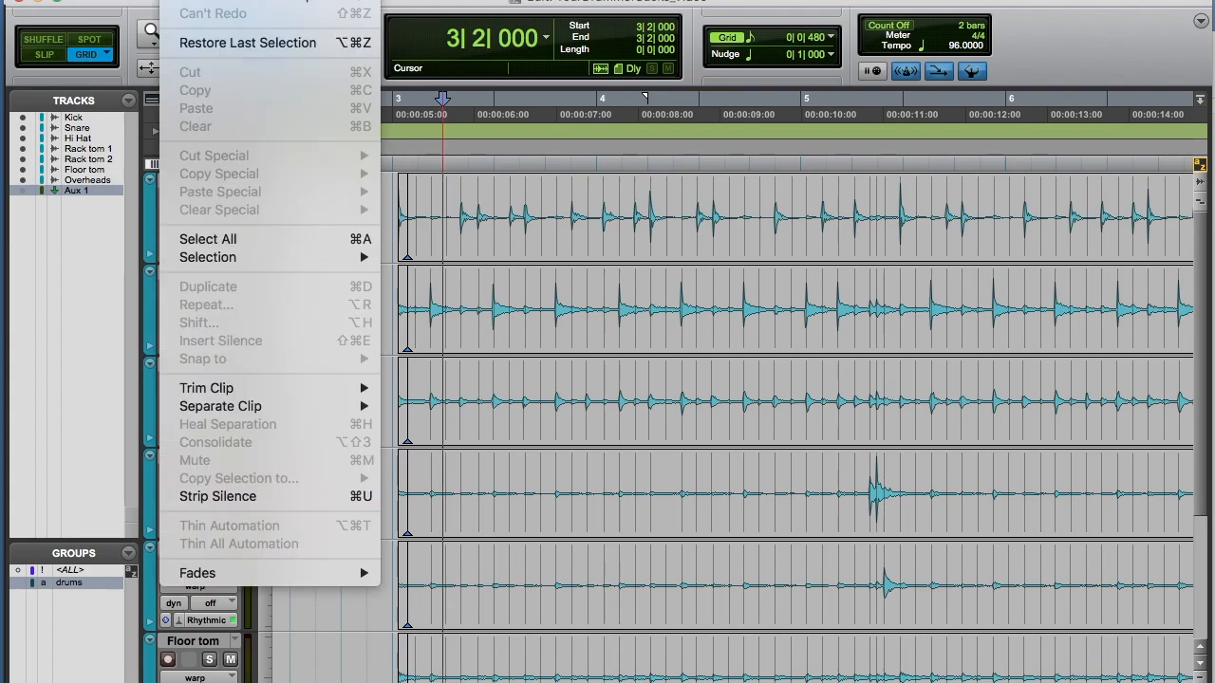
{"action": "left_click", "coordinate": [174, 2]}
Step: Add a warp marker near the end of the drum clips around bar 17
{"action": "scroll", "coordinate": [444, 277], "scroll_direction": "right", "scroll_amount": 15}
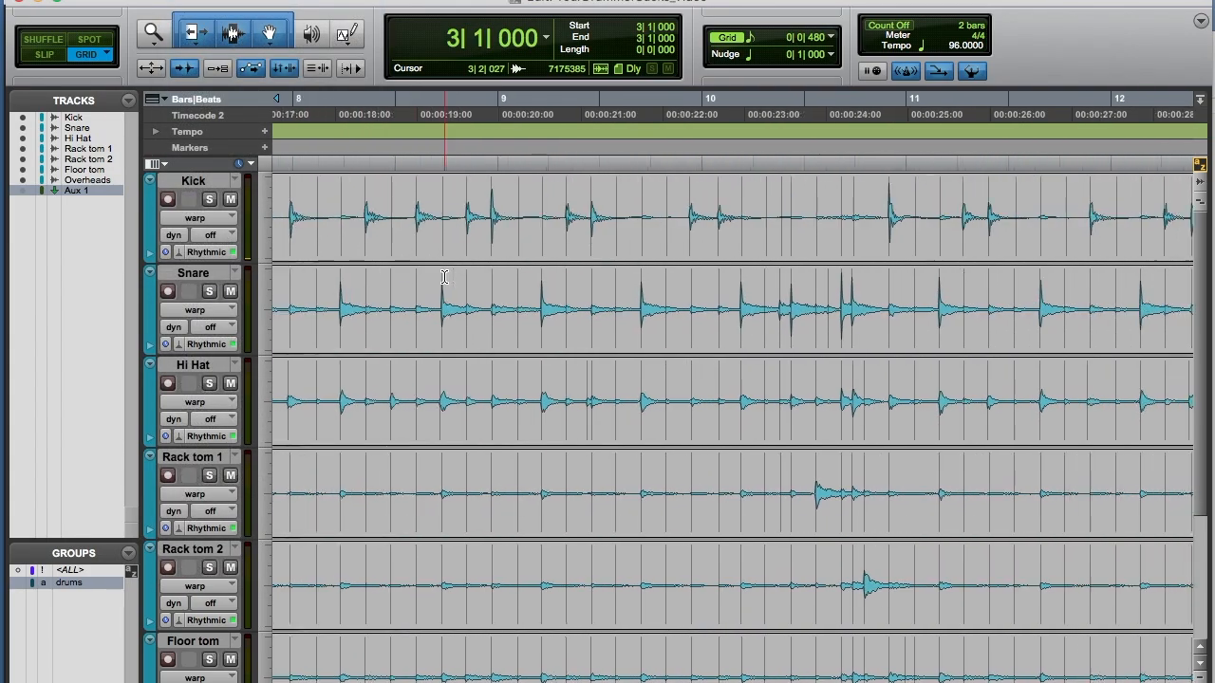
{"action": "scroll", "coordinate": [445, 277], "scroll_direction": "right", "scroll_amount": 3}
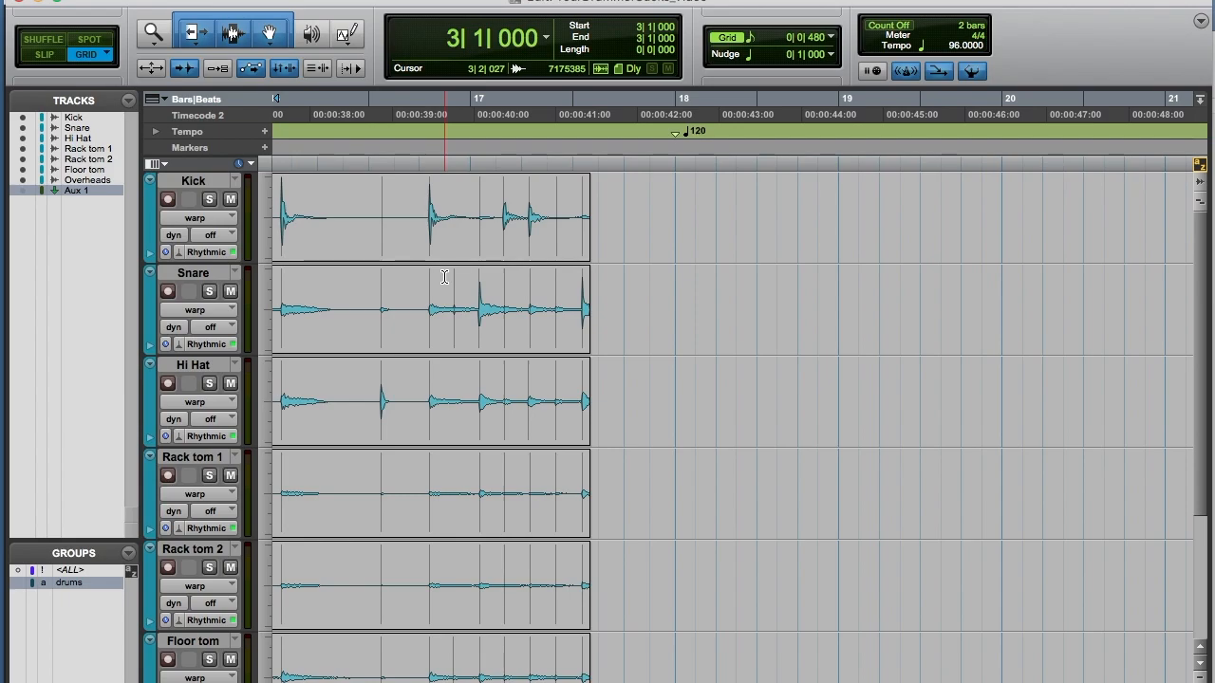
{"action": "left_click", "coordinate": [577, 246]}
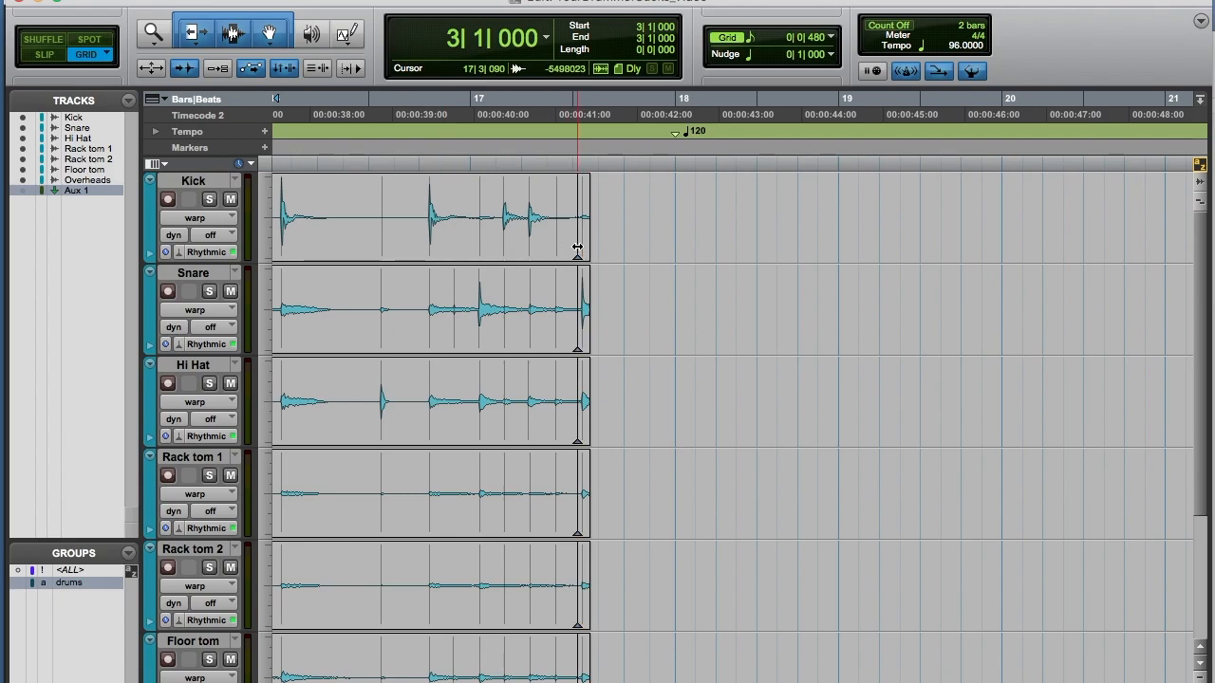
Step: Warp the drum hits in bar 3 onto the grid lines at beats 3|2 and 3|3
{"action": "scroll", "coordinate": [577, 247], "scroll_direction": "left", "scroll_amount": 20}
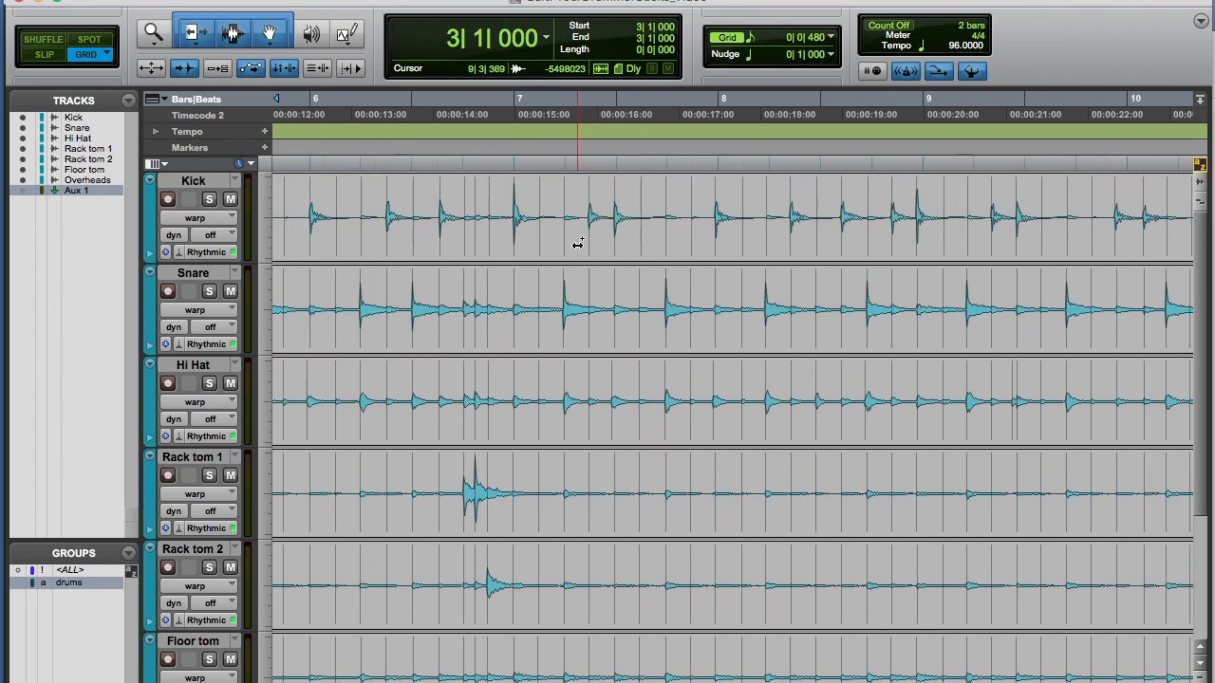
{"action": "scroll", "coordinate": [577, 245], "scroll_direction": "left", "scroll_amount": 3}
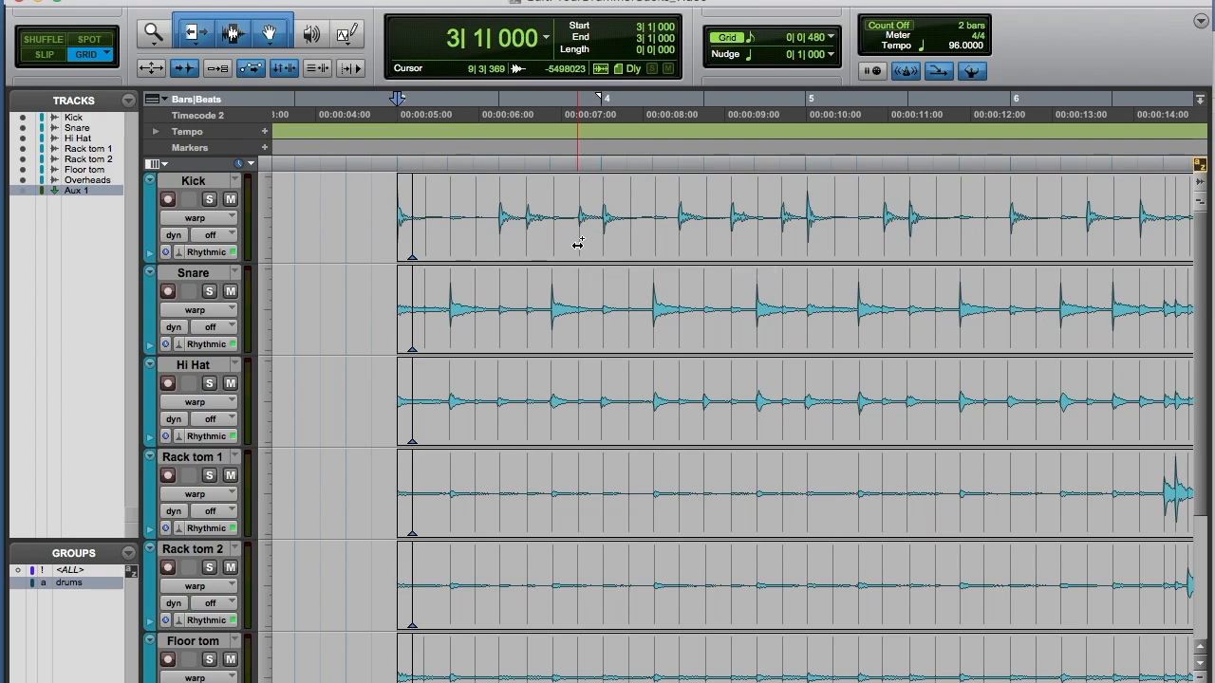
{"action": "key", "text": "super+bracketright"}
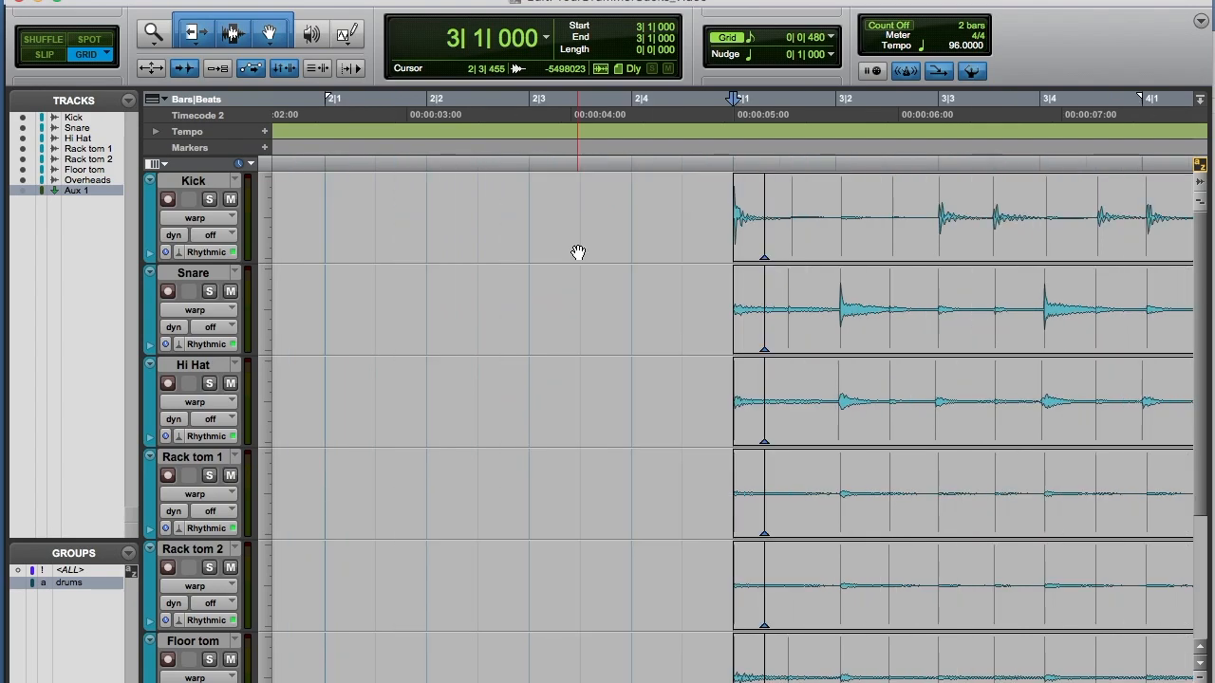
{"action": "scroll", "coordinate": [578, 252], "scroll_direction": "right", "scroll_amount": 5}
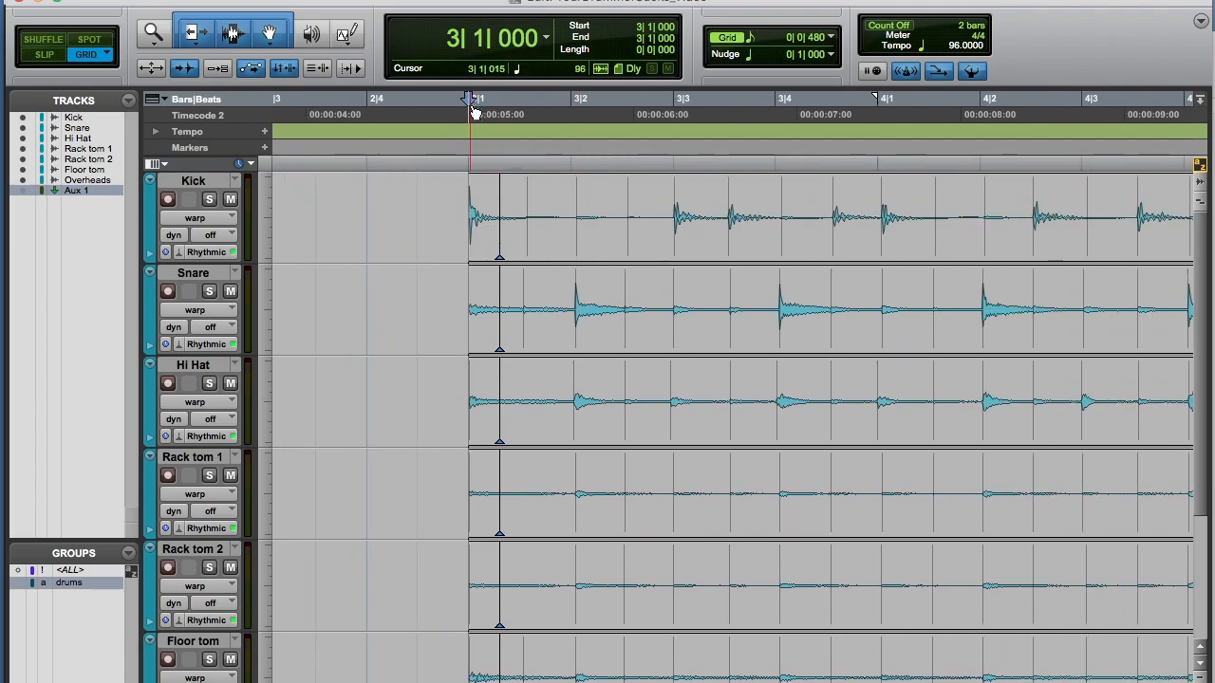
{"action": "left_click_drag", "start_coordinate": [560, 284], "coordinate": [643, 289]}
{"action": "left_click", "coordinate": [447, 304]}
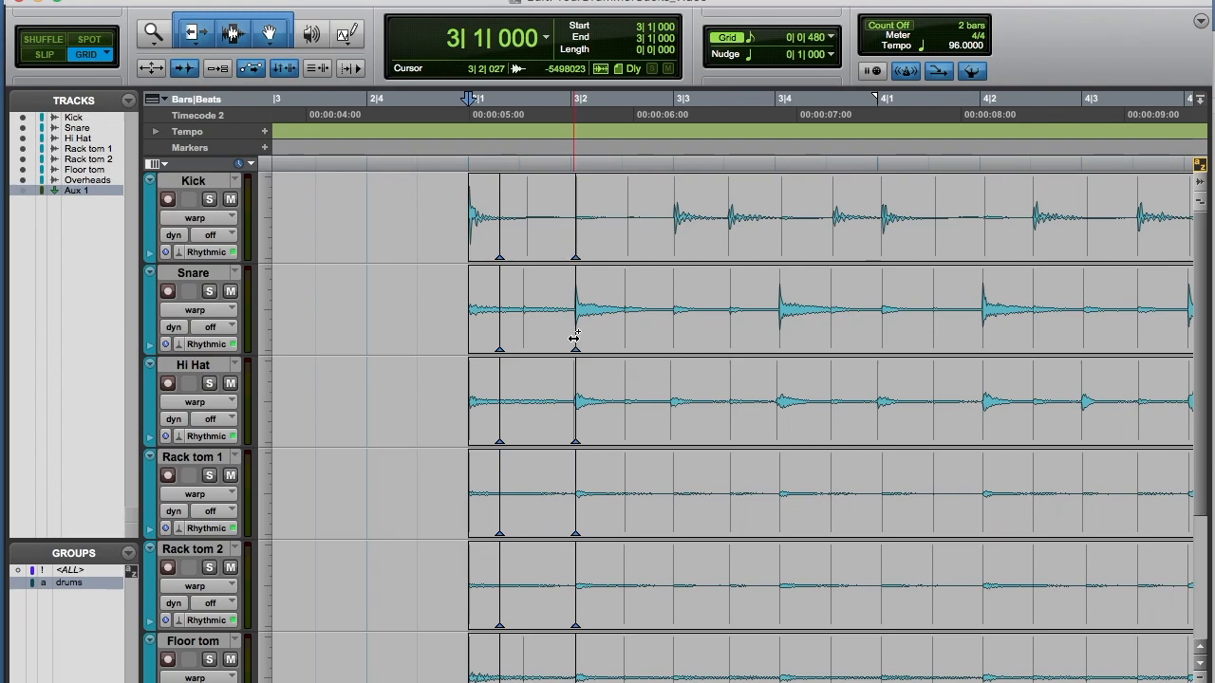
{"action": "left_click_drag", "start_coordinate": [575, 336], "coordinate": [577, 337]}
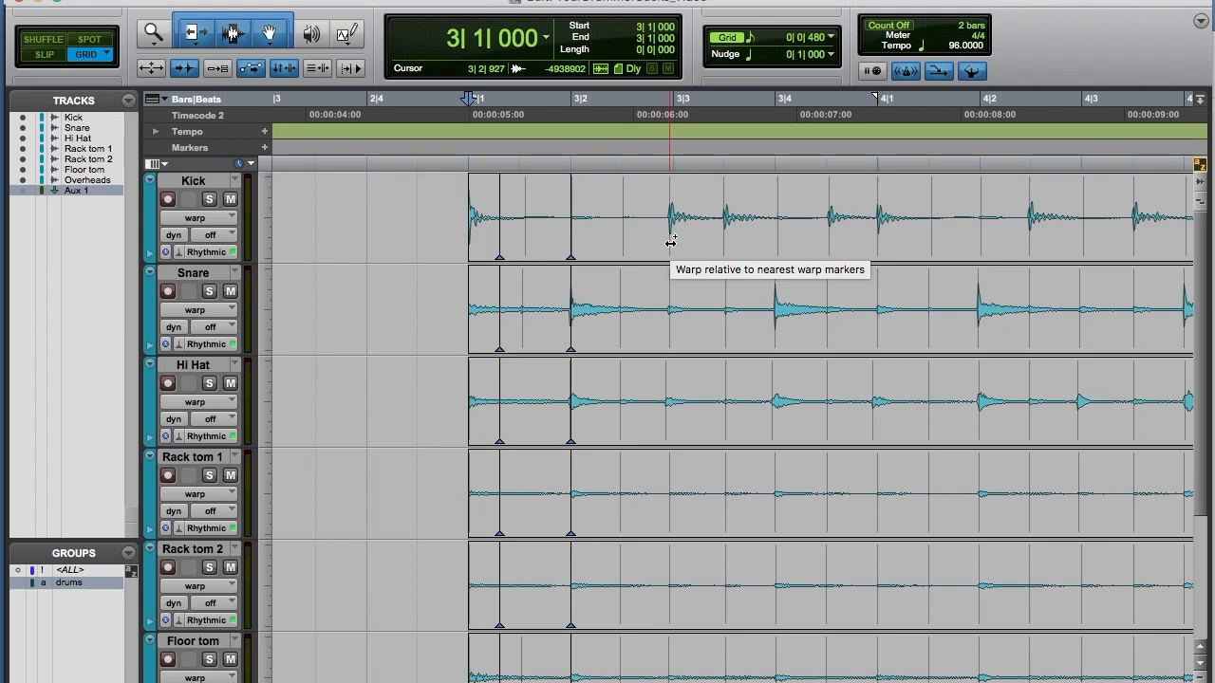
{"action": "left_click_drag", "start_coordinate": [670, 242], "coordinate": [676, 242]}
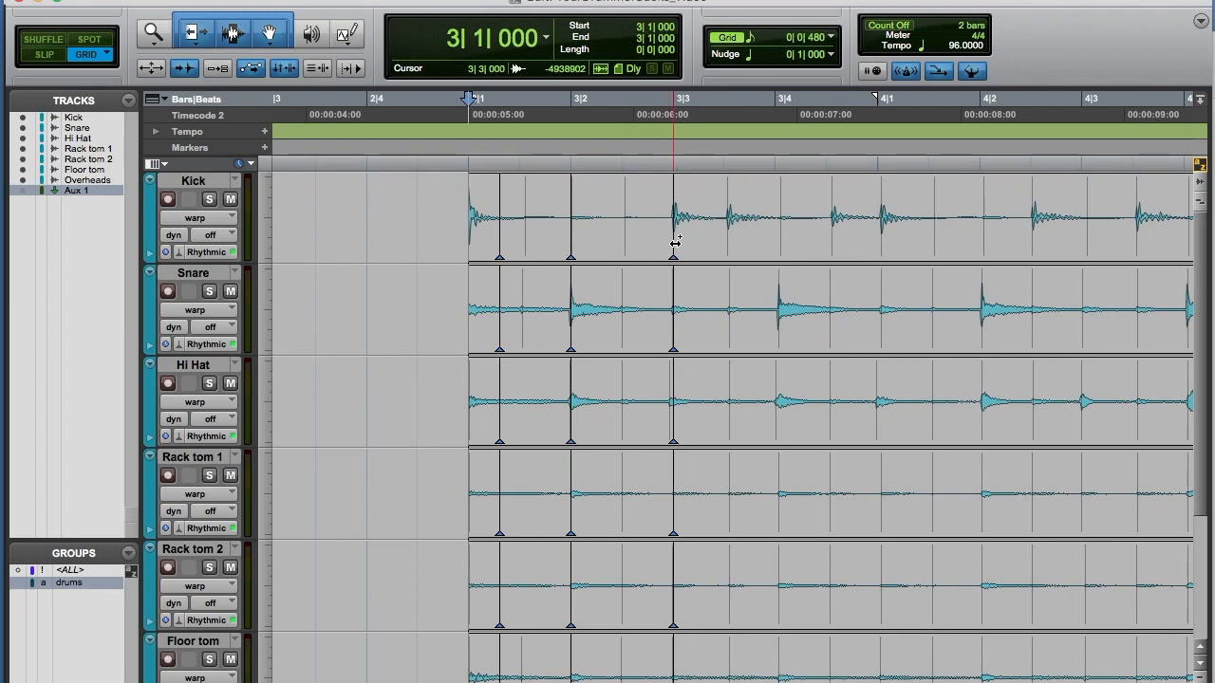
Step: Warp the snare hit near beat 3|4 onto its grid line and audition the drums from beat 3|3
{"action": "left_click", "coordinate": [779, 336]}
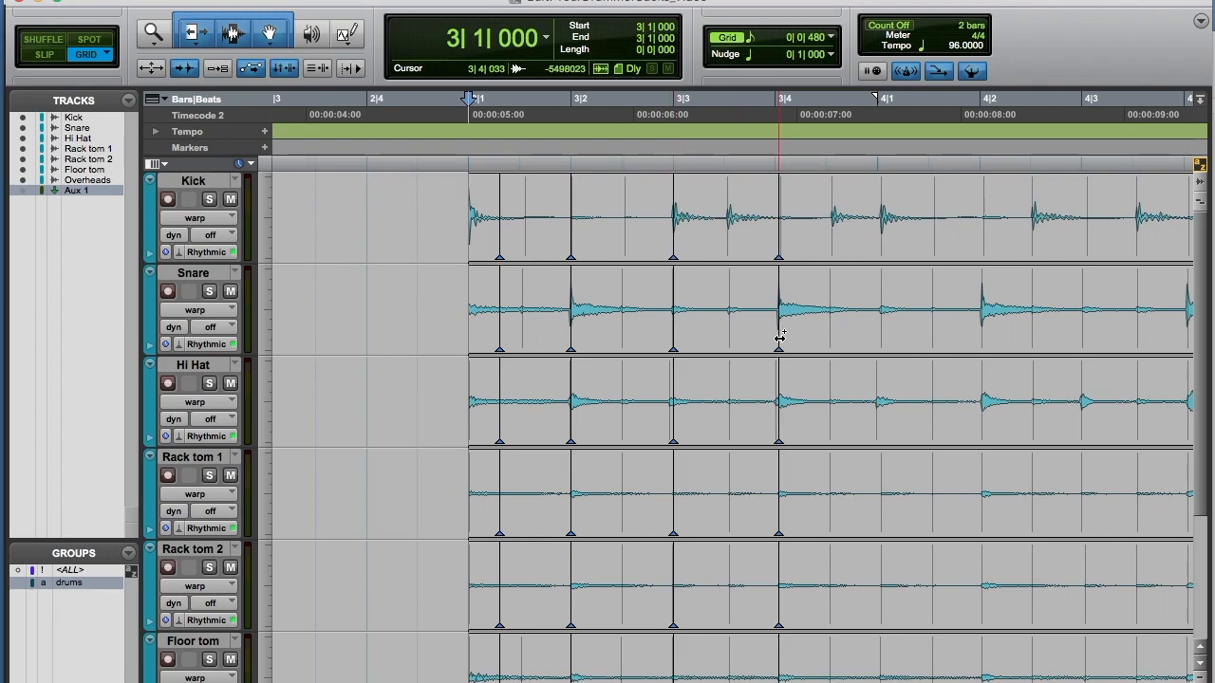
{"action": "left_click_drag", "start_coordinate": [779, 337], "coordinate": [776, 337]}
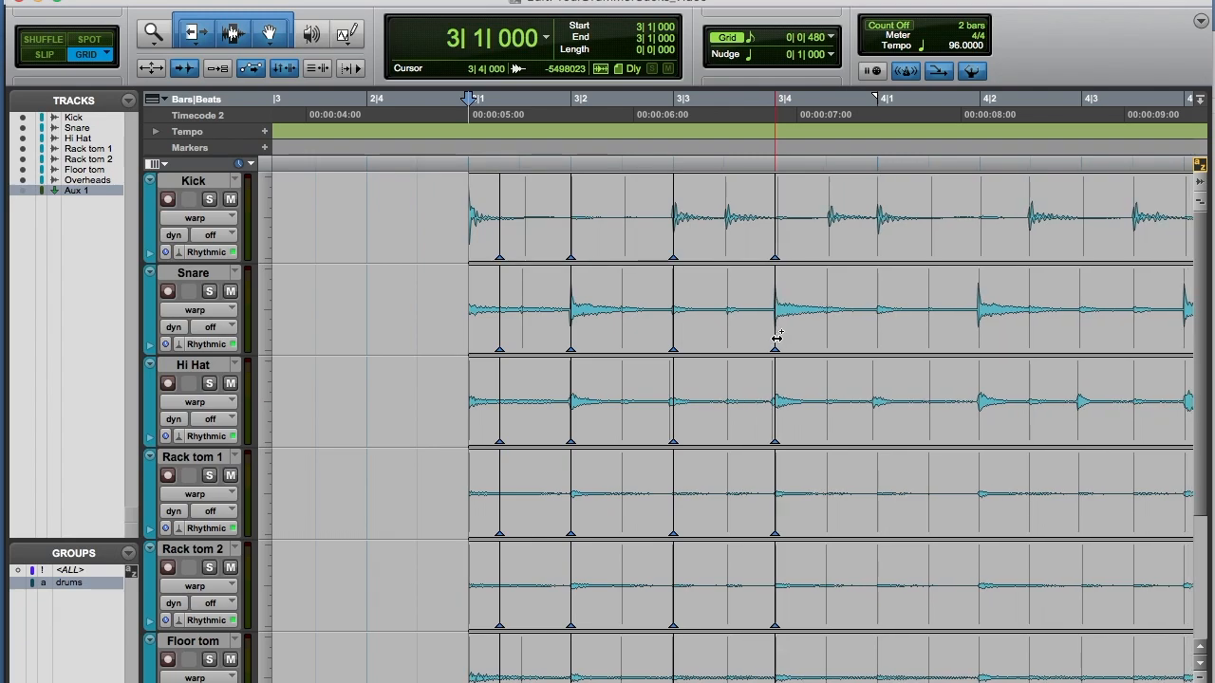
{"action": "scroll", "coordinate": [799, 248], "scroll_direction": "right", "scroll_amount": 3}
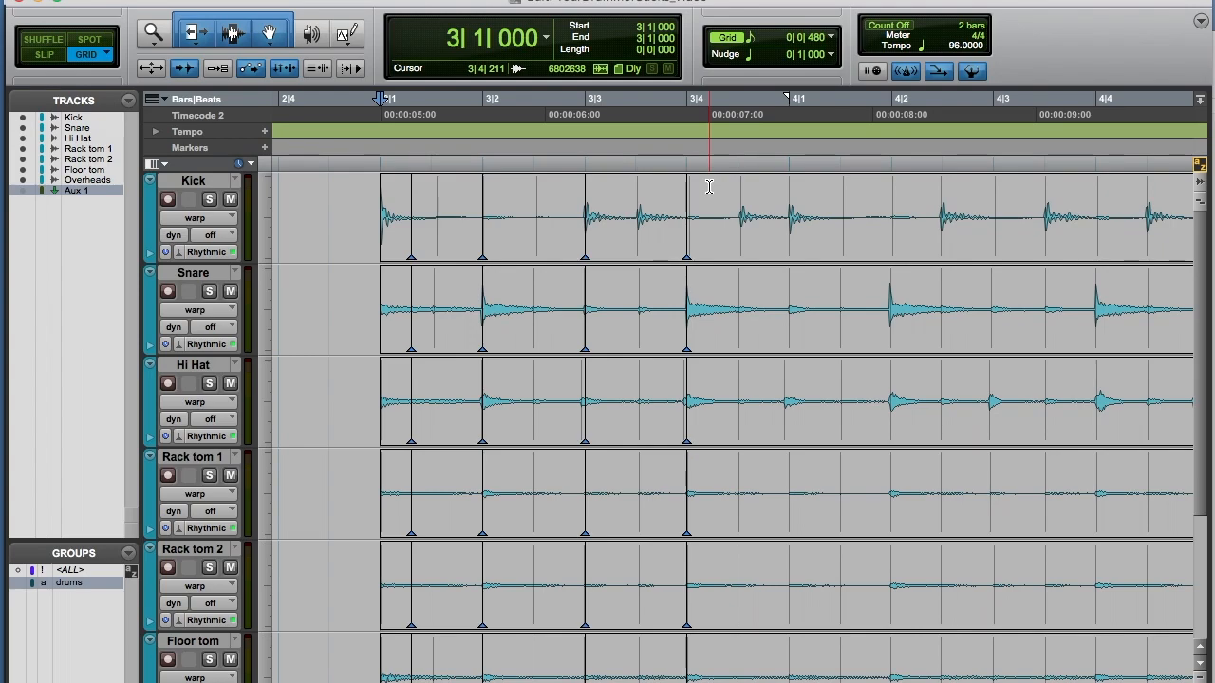
{"action": "left_click_drag", "start_coordinate": [689, 190], "coordinate": [835, 175]}
{"action": "left_click", "coordinate": [660, 177]}
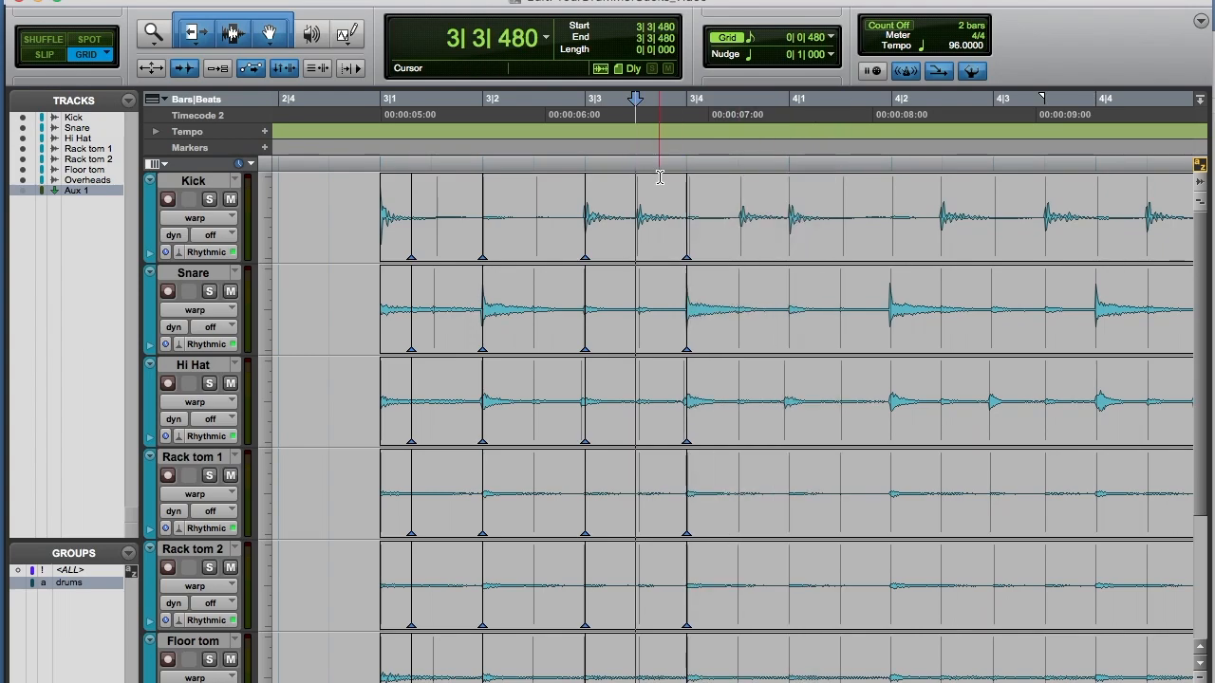
{"action": "key", "text": "space"}
{"action": "key", "text": "space"}
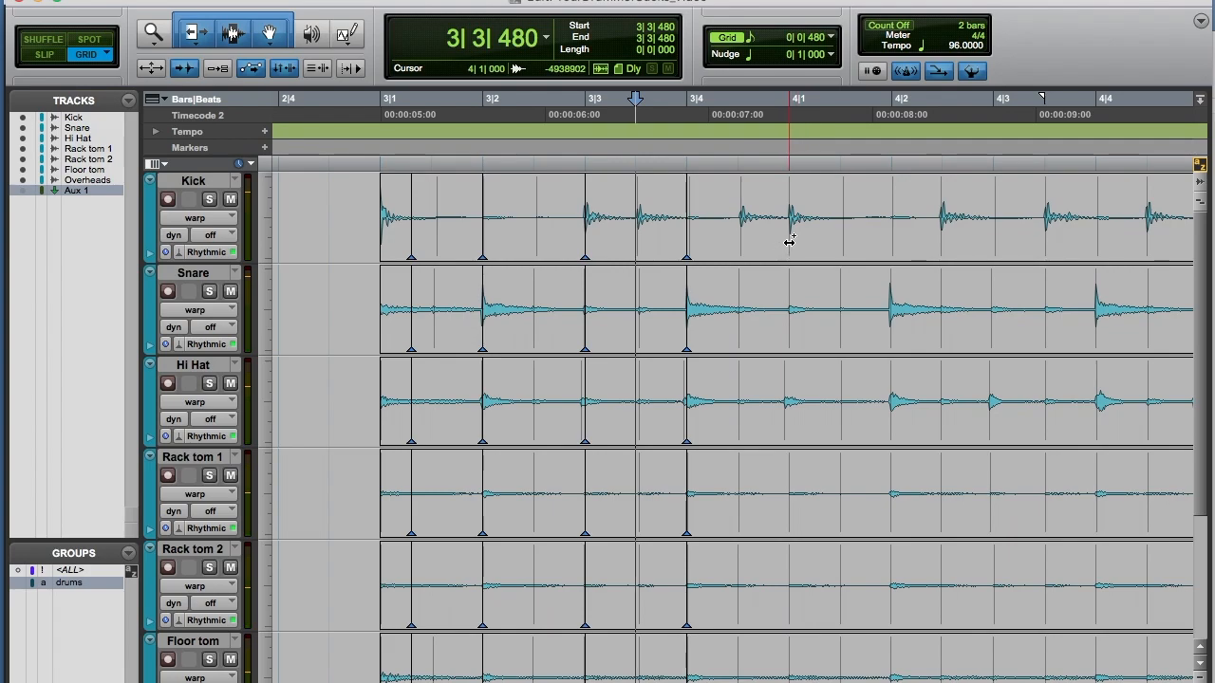
Step: Add warp markers on the kick at 4|1 and the snare at 4|2, aligning the snare hit to its grid line
{"action": "left_click", "coordinate": [789, 242]}
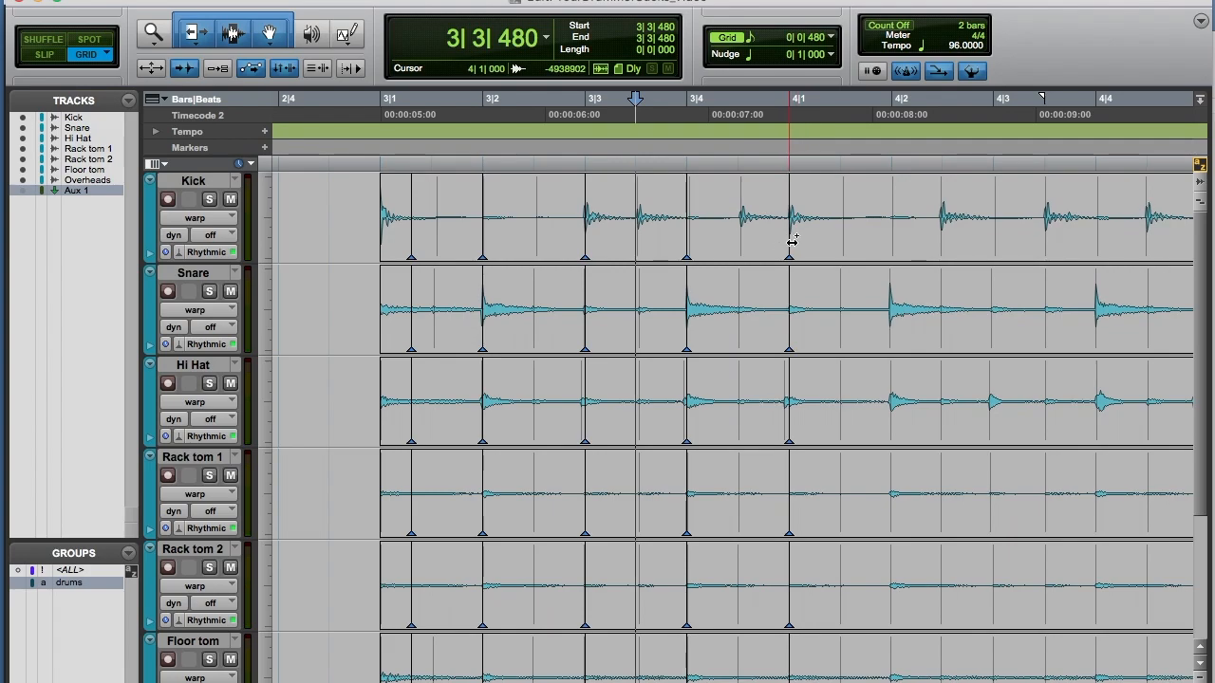
{"action": "left_click", "coordinate": [890, 332]}
{"action": "left_click_drag", "start_coordinate": [890, 334], "coordinate": [888, 335]}
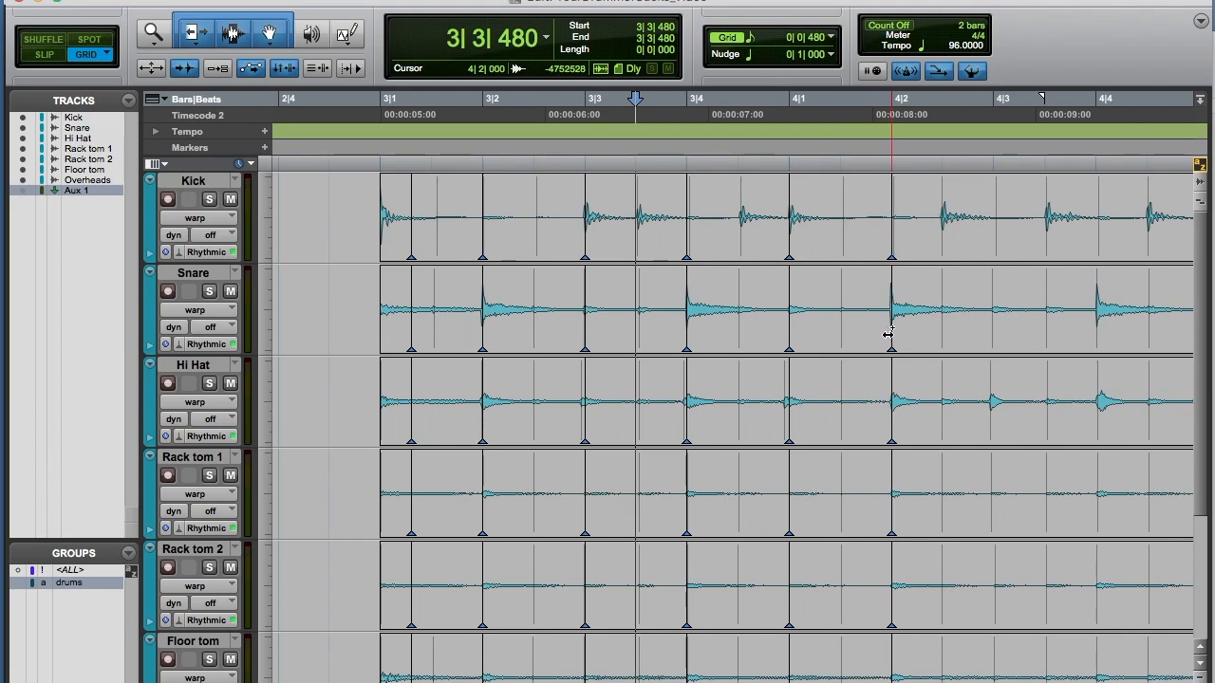
Step: Audition bar 4 and add warp markers on the drum hits at 4|2|480, 4|3 and 4|4
{"action": "scroll", "coordinate": [861, 178], "scroll_direction": "right", "scroll_amount": 3}
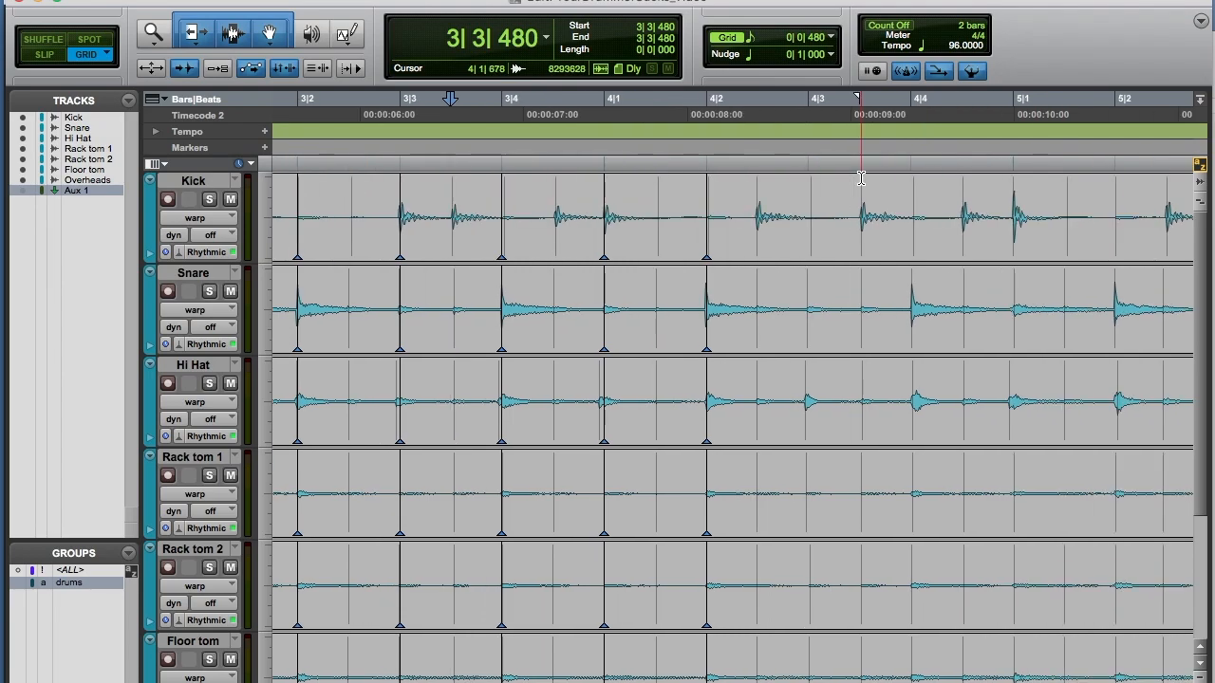
{"action": "key", "text": "space"}
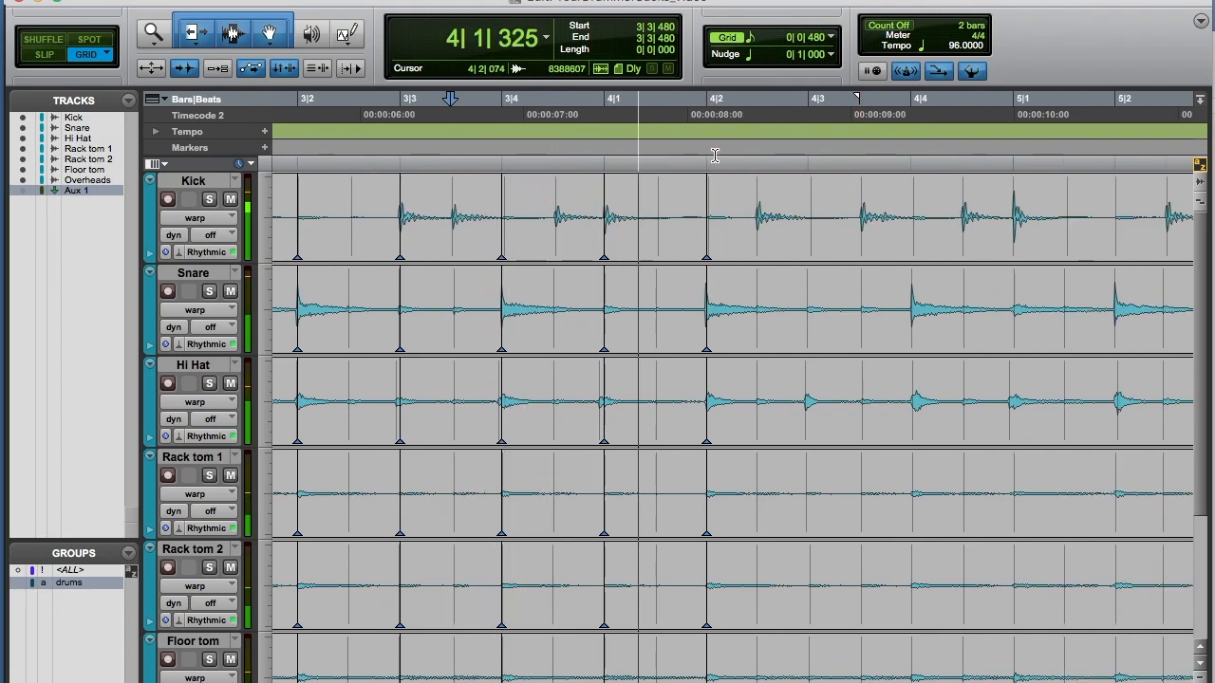
{"action": "key", "text": "space"}
{"action": "double_click", "coordinate": [757, 236]}
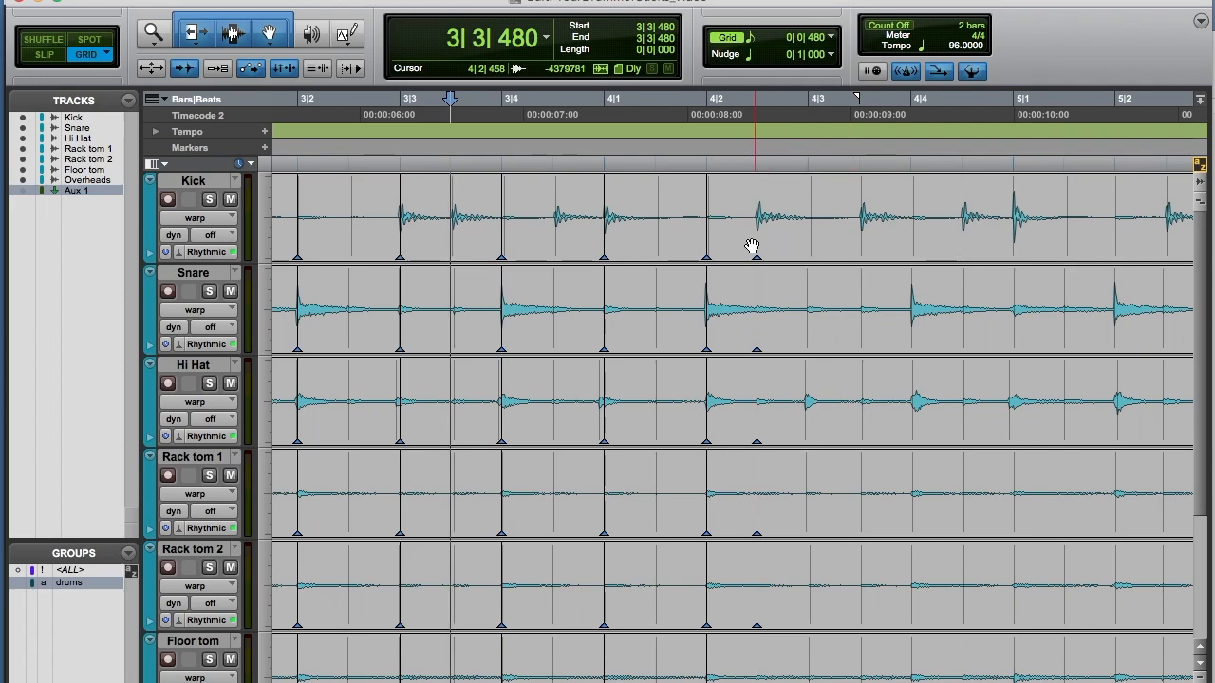
{"action": "double_click", "coordinate": [860, 245]}
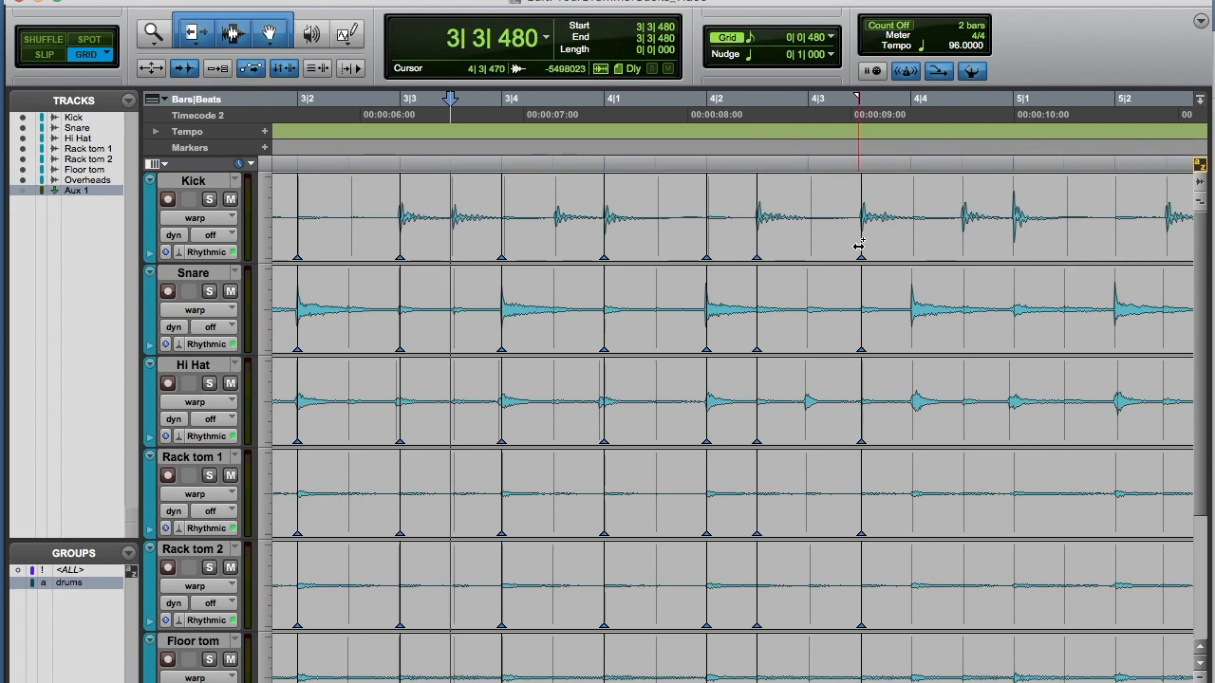
{"action": "double_click", "coordinate": [910, 336]}
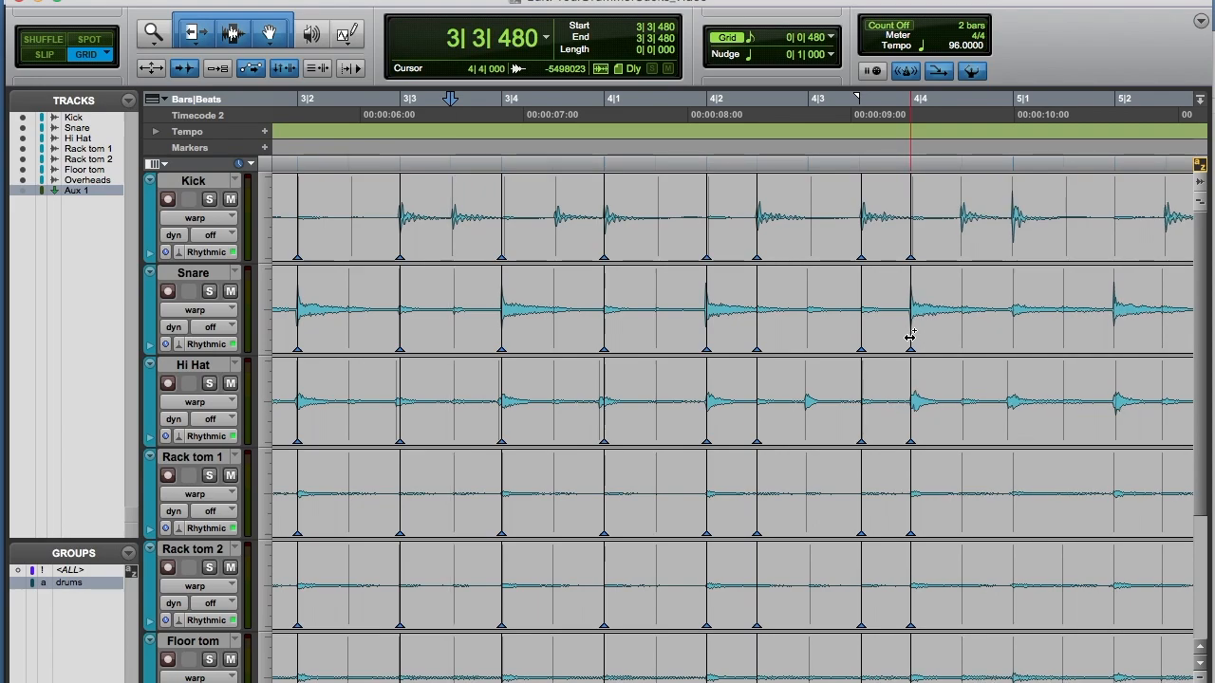
Step: Audition from the eighth after beat 4|2 and add a warp marker on the kick hit at 5|1
{"action": "left_click", "coordinate": [736, 173]}
{"action": "key", "text": "space"}
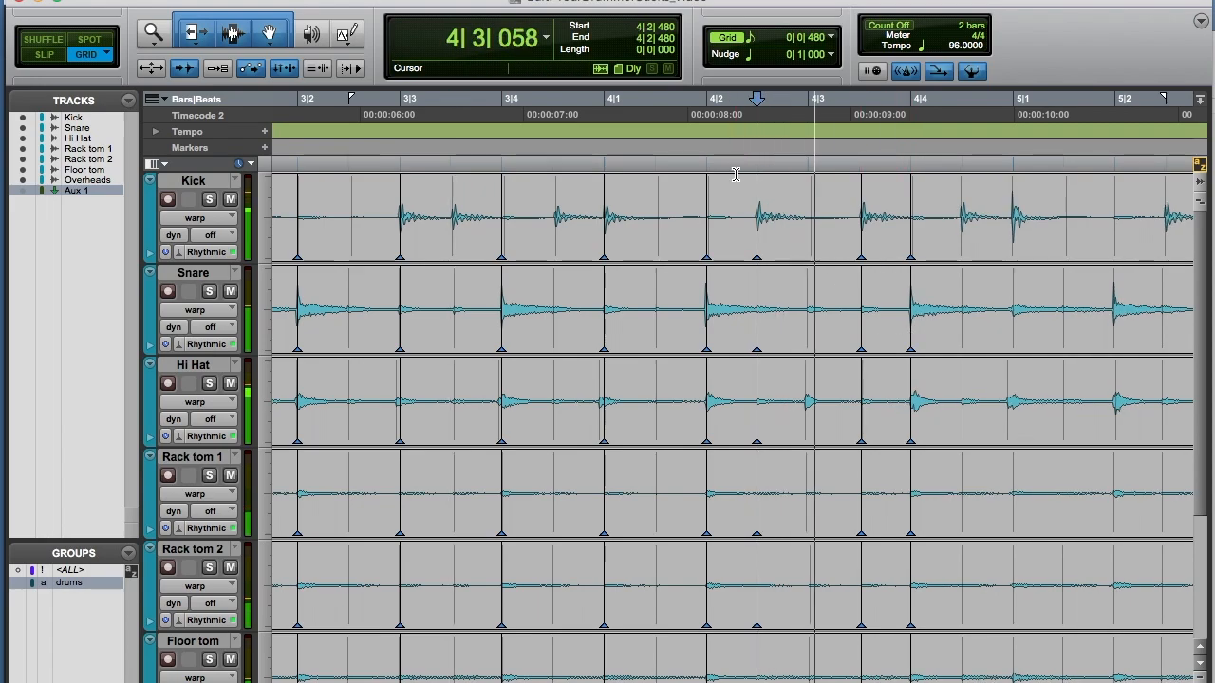
{"action": "key", "text": "space"}
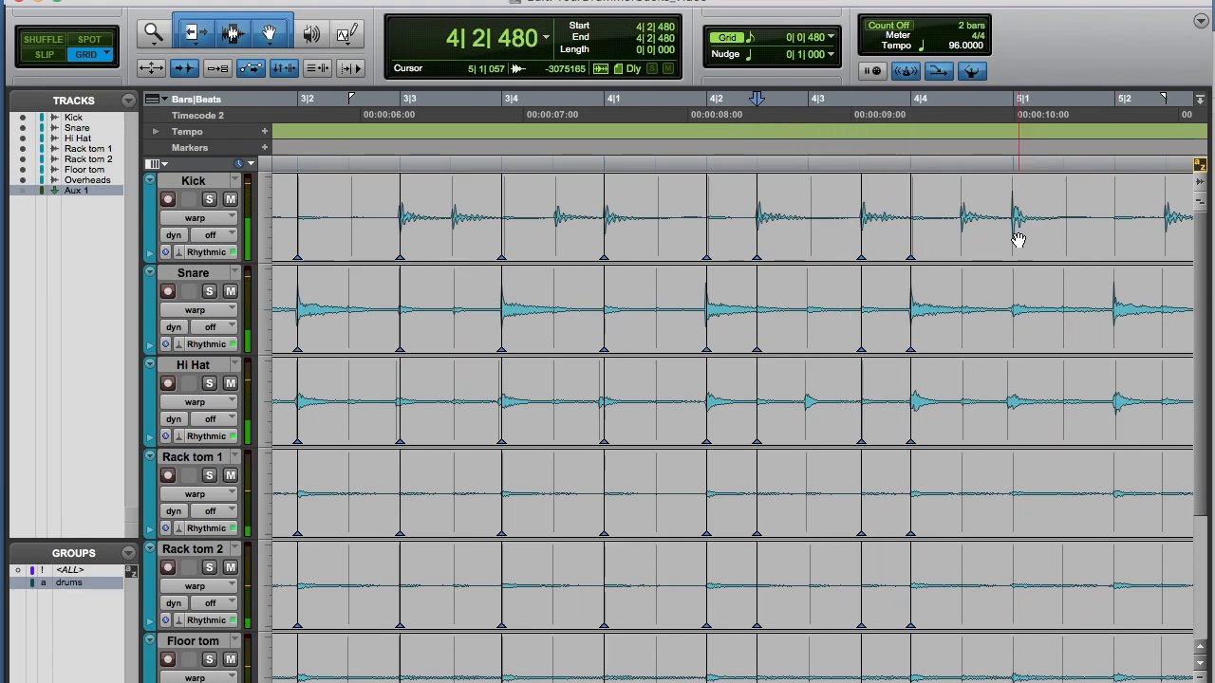
{"action": "double_click", "coordinate": [1013, 237]}
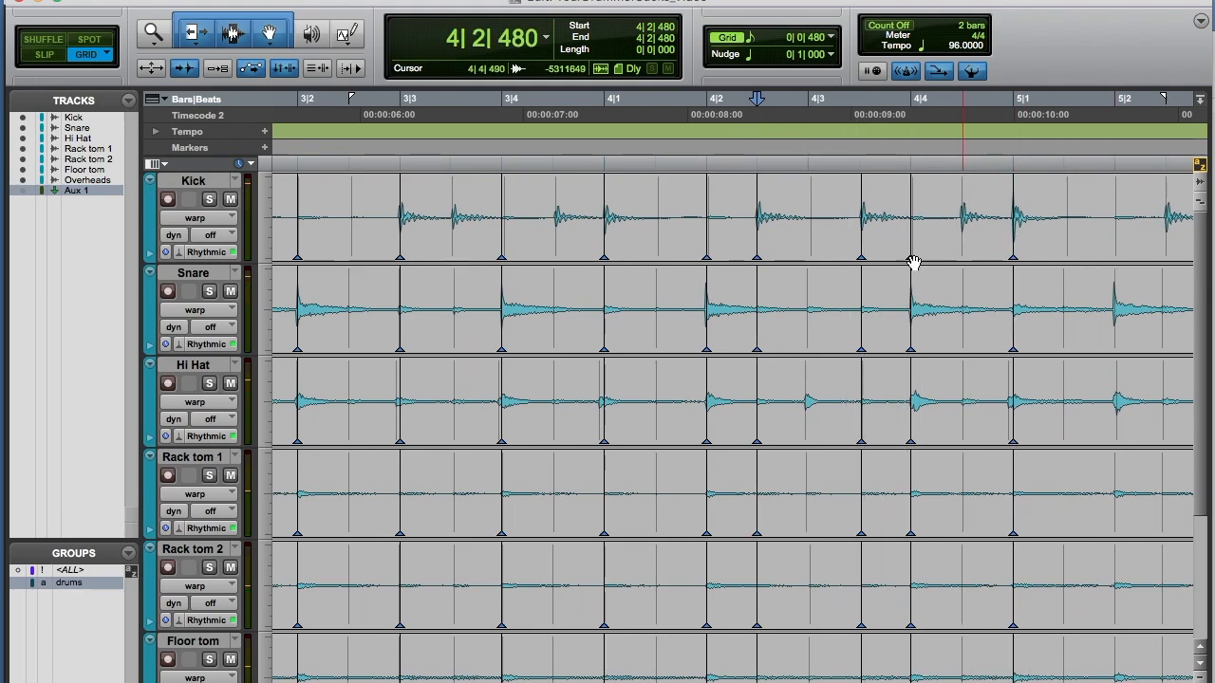
Step: Add warp markers on the drum hits at 5|2, 5|3 and 5|4, aligning the 5|4 snare to its grid line
{"action": "scroll", "coordinate": [868, 271], "scroll_direction": "right", "scroll_amount": 5}
{"action": "scroll", "coordinate": [870, 271], "scroll_direction": "right", "scroll_amount": 5}
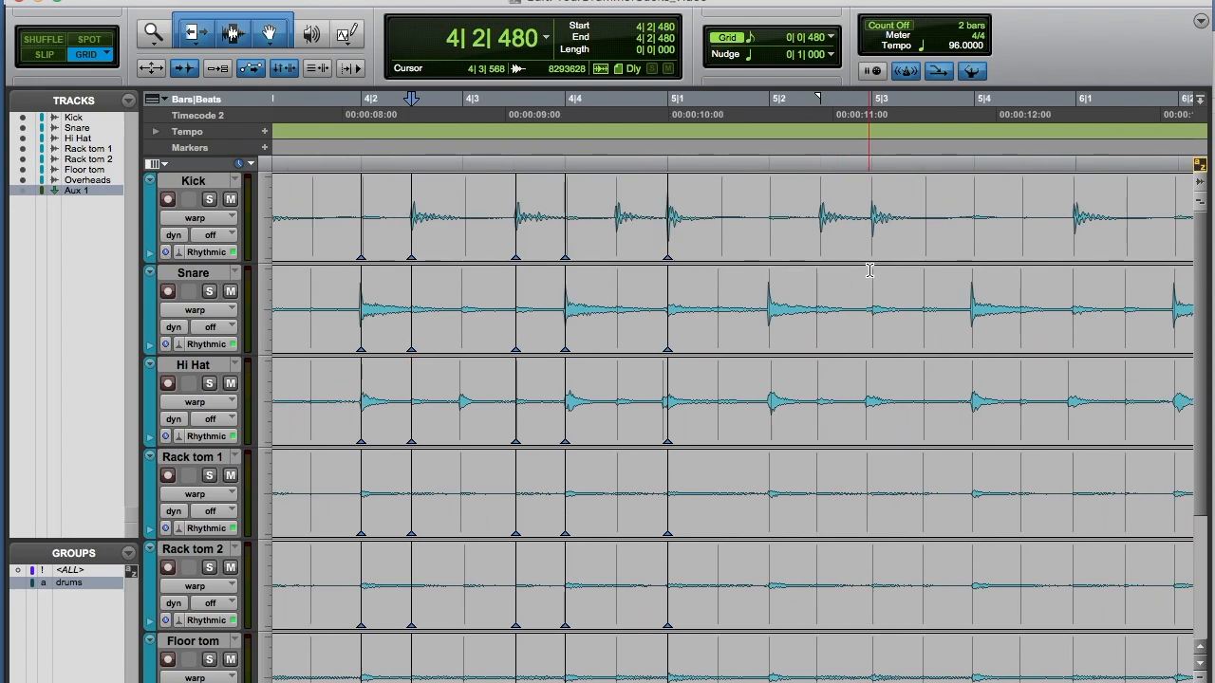
{"action": "double_click", "coordinate": [770, 340]}
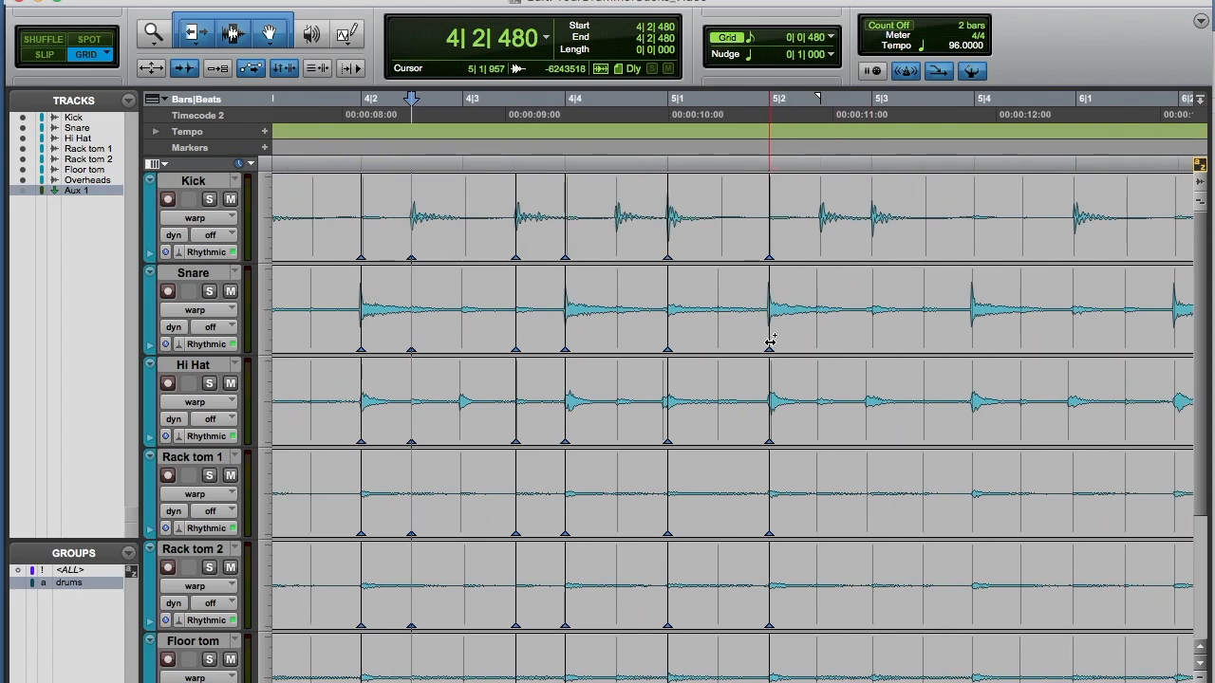
{"action": "double_click", "coordinate": [873, 241]}
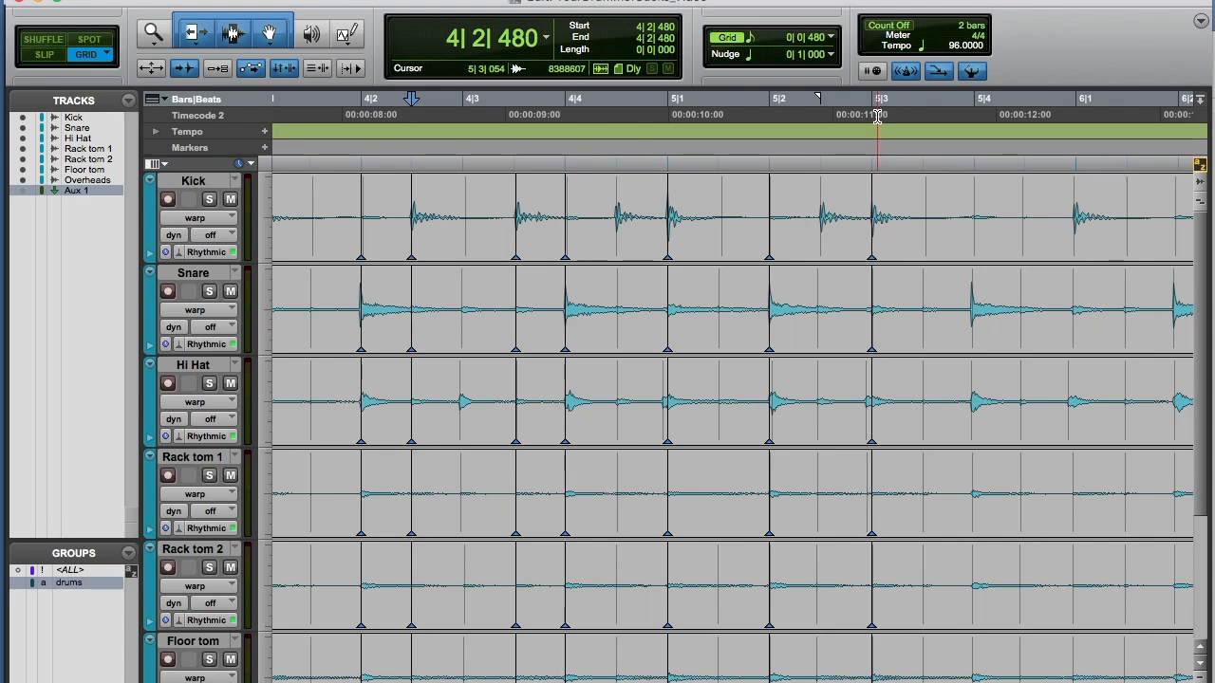
{"action": "double_click", "coordinate": [974, 330]}
{"action": "left_click_drag", "start_coordinate": [975, 334], "coordinate": [974, 334]}
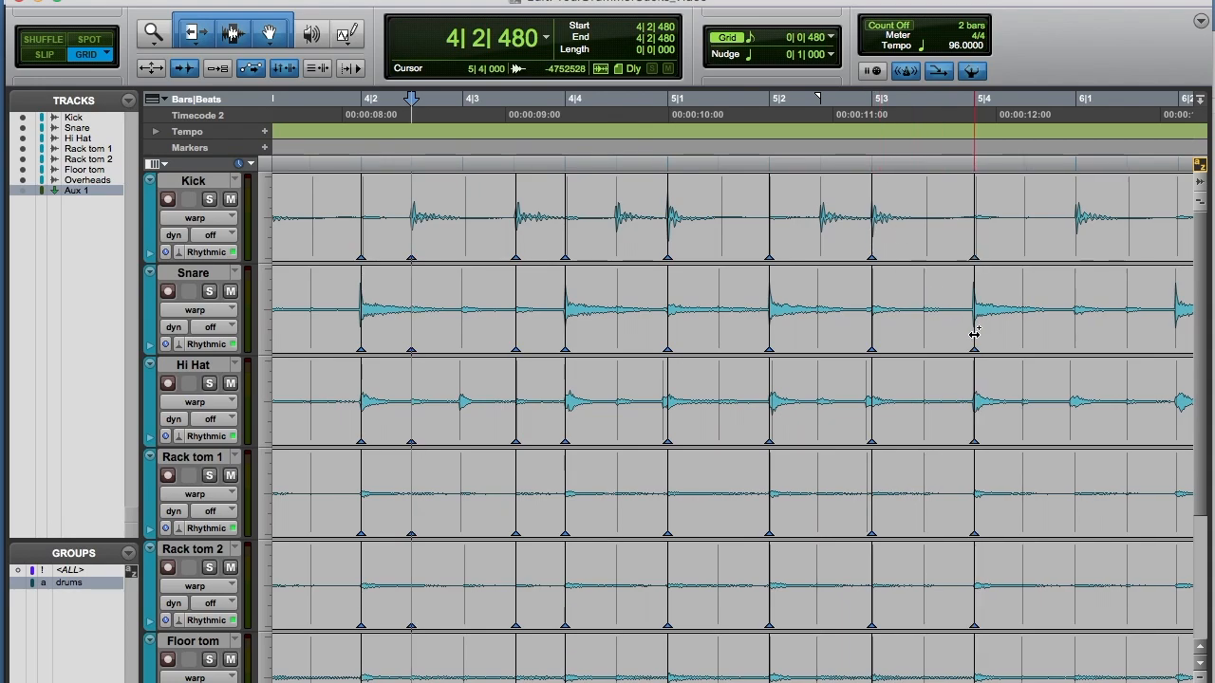
Step: Add warp markers on the hits at 6|1 and 6|2, warping the 6|2 snare onto its grid line
{"action": "scroll", "coordinate": [975, 340], "scroll_direction": "right", "scroll_amount": 5}
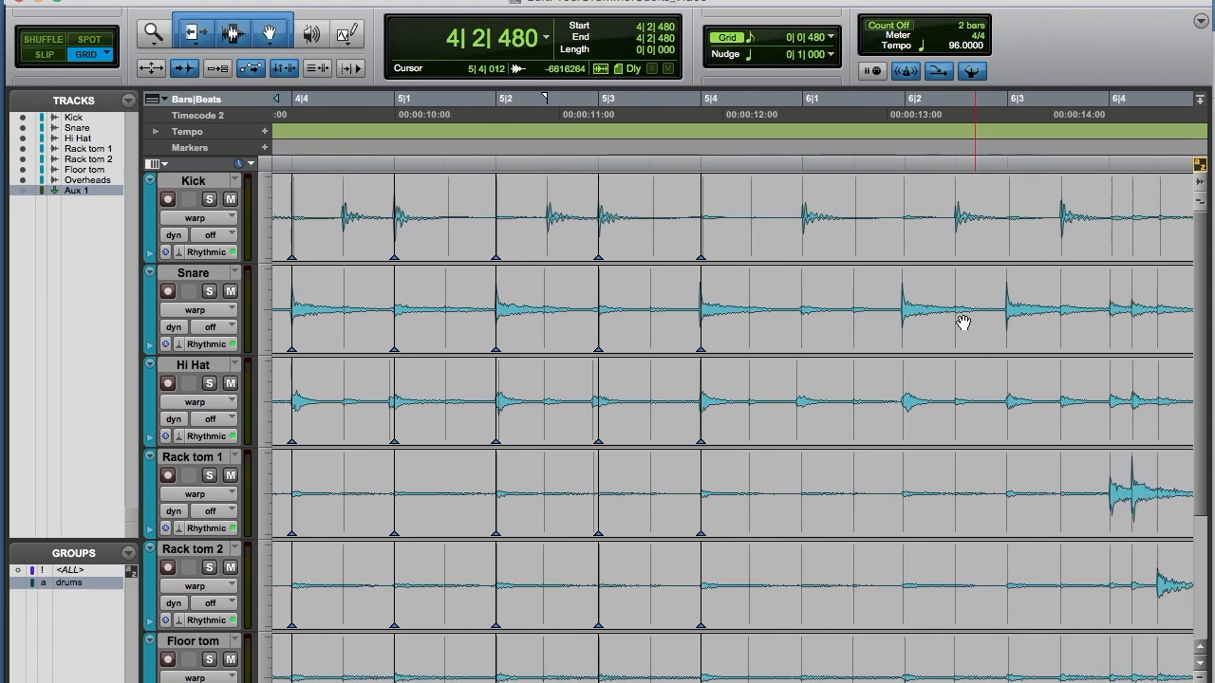
{"action": "double_click", "coordinate": [803, 239]}
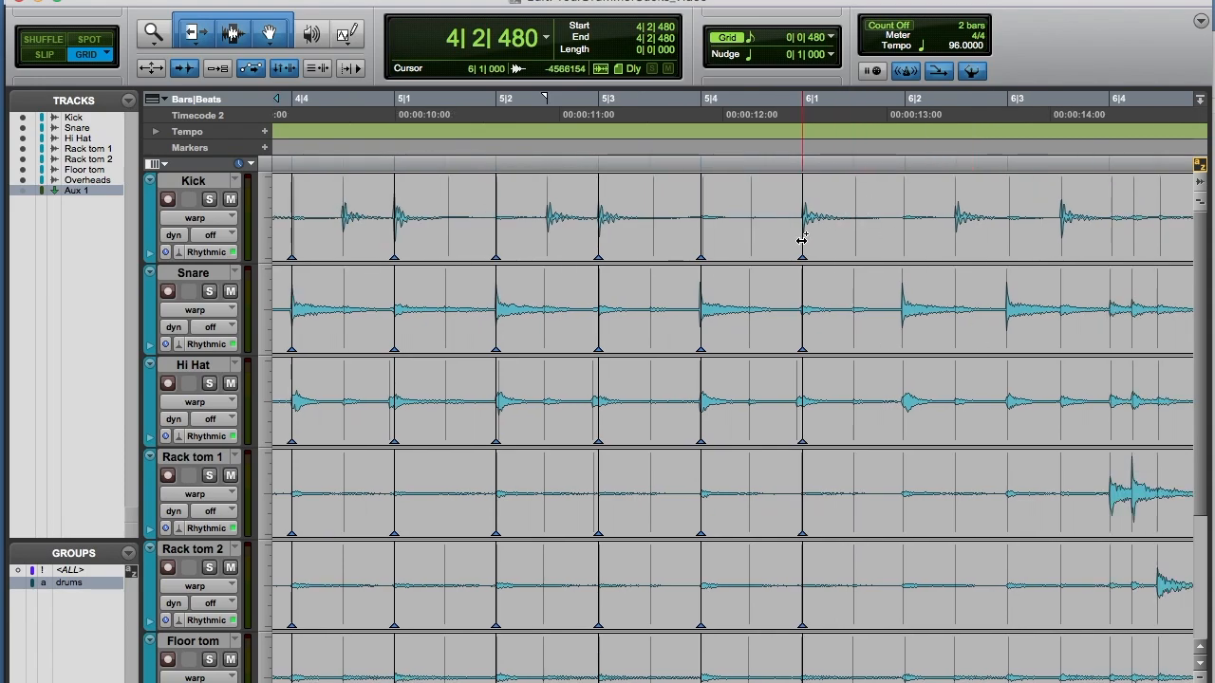
{"action": "double_click", "coordinate": [902, 330]}
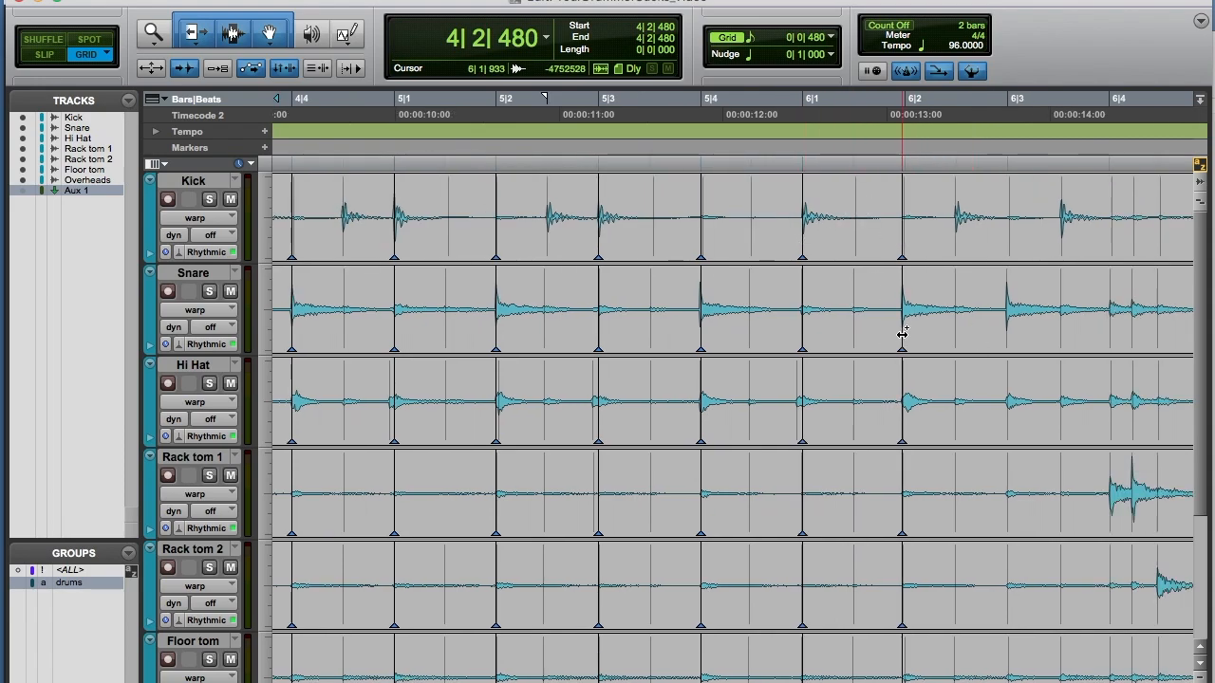
{"action": "left_click_drag", "start_coordinate": [903, 335], "coordinate": [907, 334]}
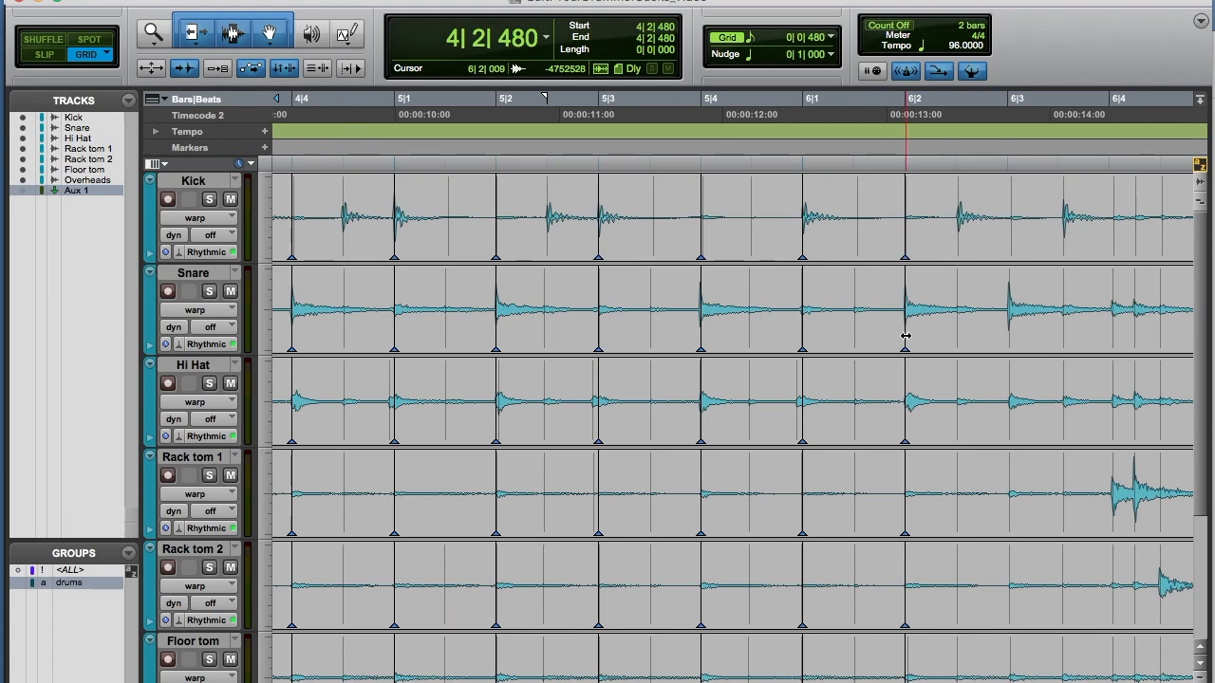
Step: Audition from 6|1|480 and add a warp marker on the snare hit at beat 6|3
{"action": "scroll", "coordinate": [905, 336], "scroll_direction": "right", "scroll_amount": 5}
{"action": "left_click", "coordinate": [612, 180]}
{"action": "key", "text": "space"}
{"action": "key", "text": "space"}
{"action": "left_click", "coordinate": [752, 337]}
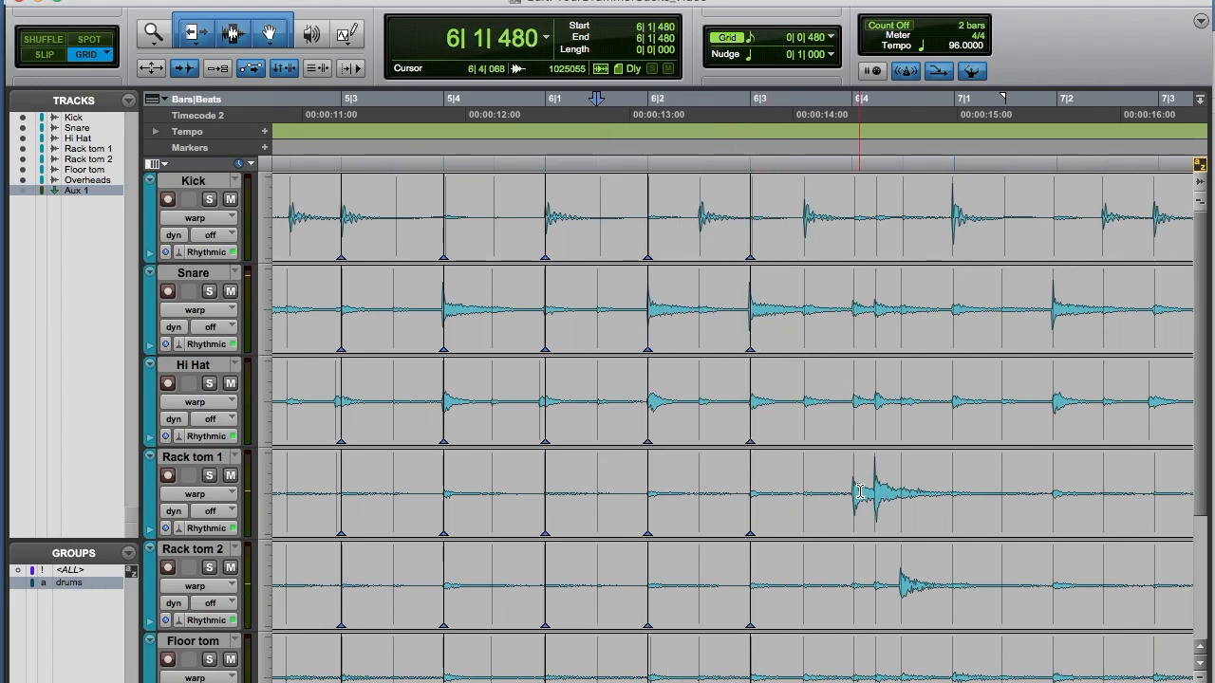
Step: Audition from beat 6|3 and warp the rack tom hit onto the 6|4 grid line
{"action": "left_click_drag", "start_coordinate": [807, 493], "coordinate": [917, 472]}
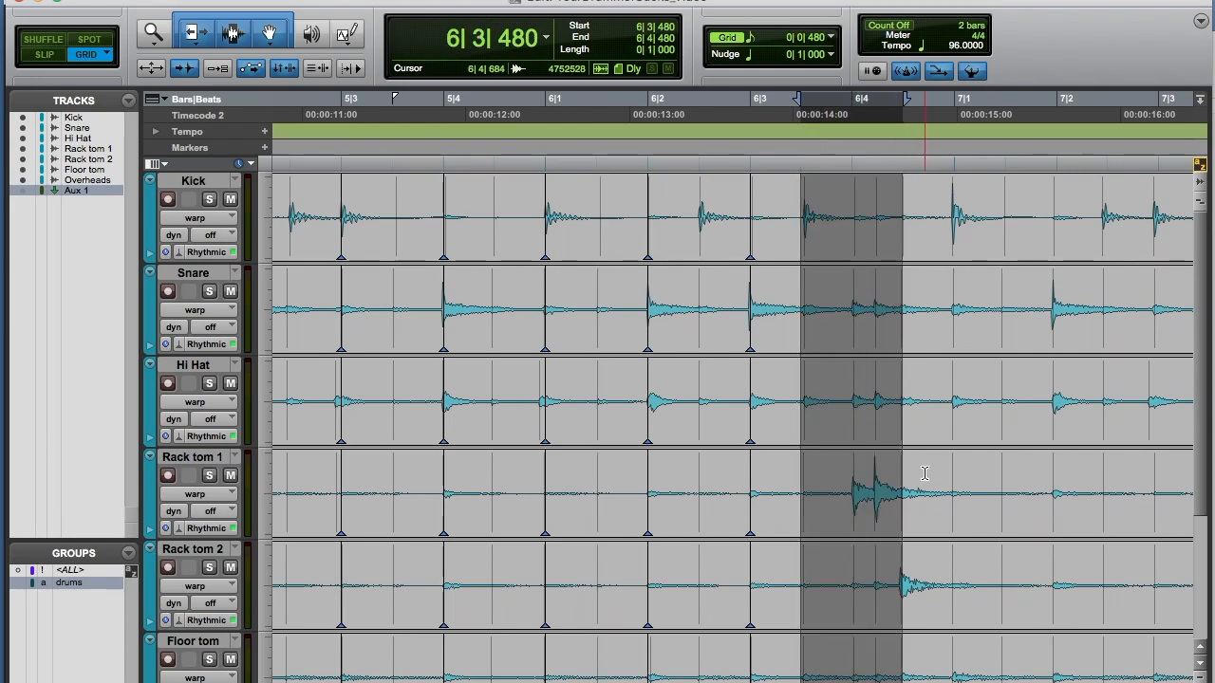
{"action": "left_click", "coordinate": [731, 176]}
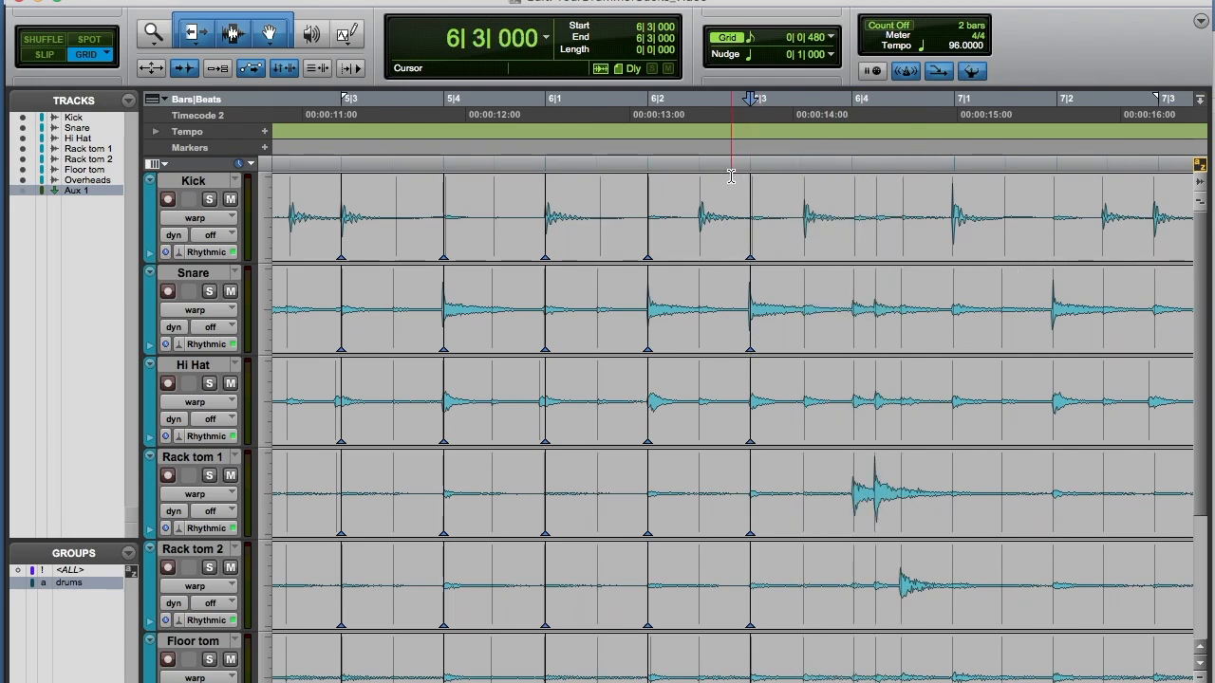
{"action": "key", "text": "space"}
{"action": "key", "text": "space"}
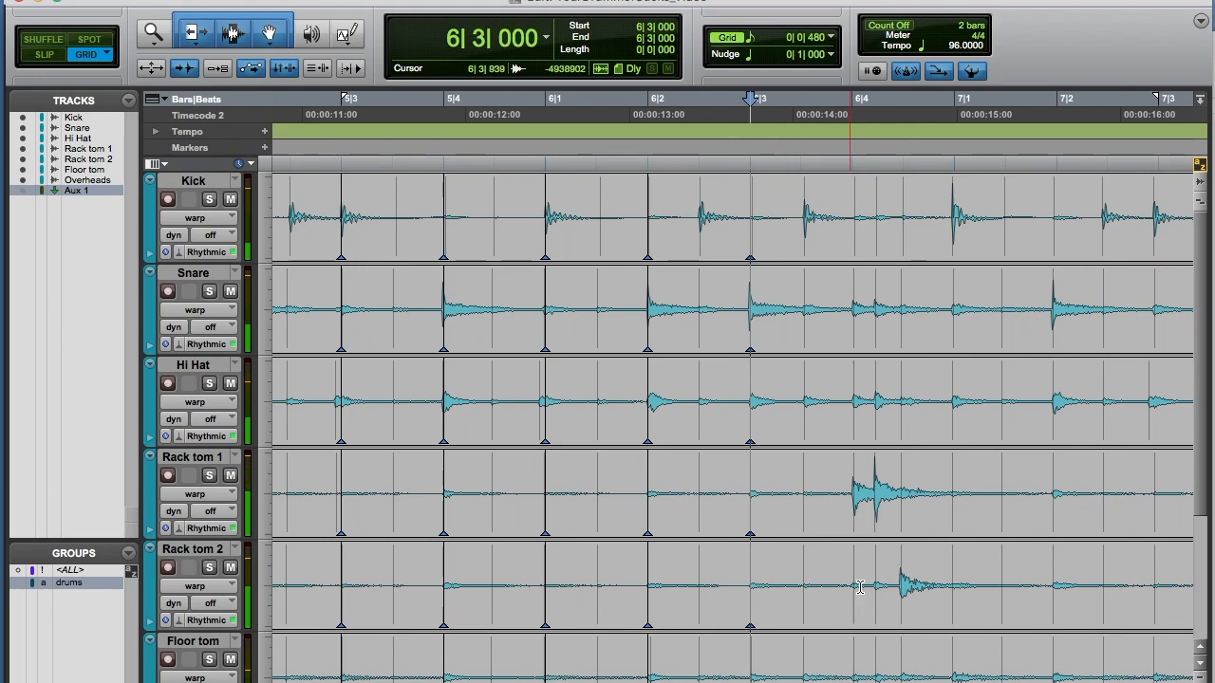
{"action": "left_click", "coordinate": [852, 524]}
{"action": "left_click_drag", "start_coordinate": [853, 524], "coordinate": [855, 524]}
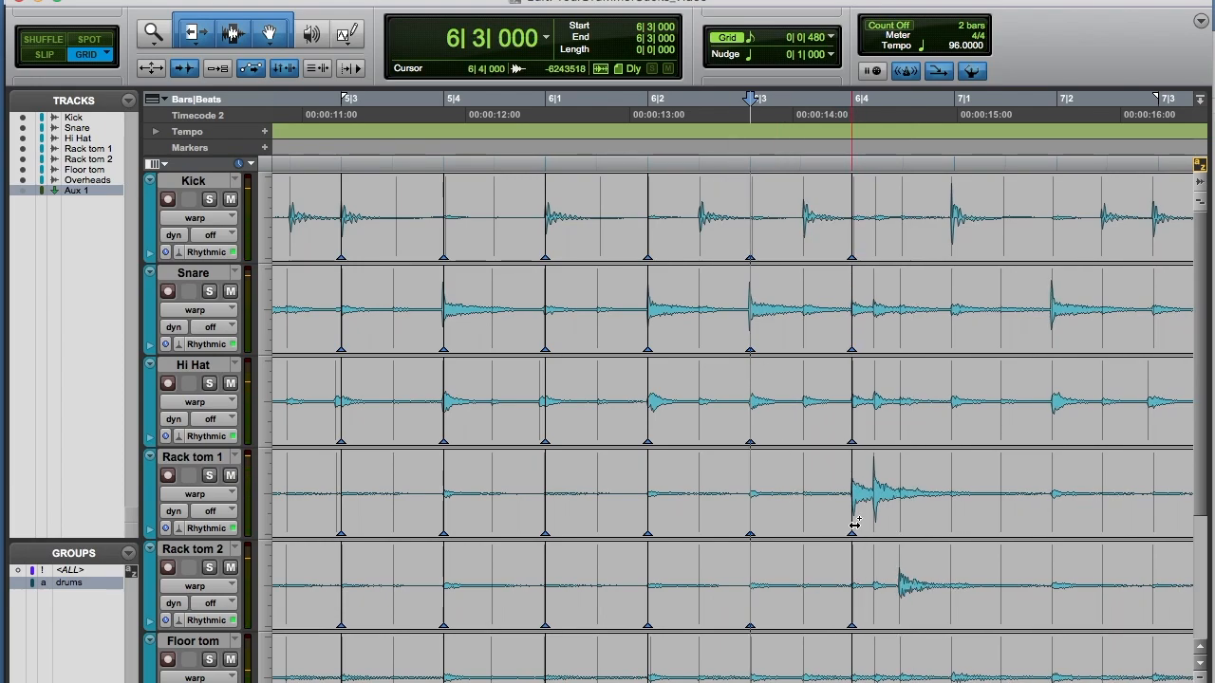
Step: Audition from beat 6|3 again and warp the kick hit onto the 7|1 grid line
{"action": "scroll", "coordinate": [778, 266], "scroll_direction": "right", "scroll_amount": 3}
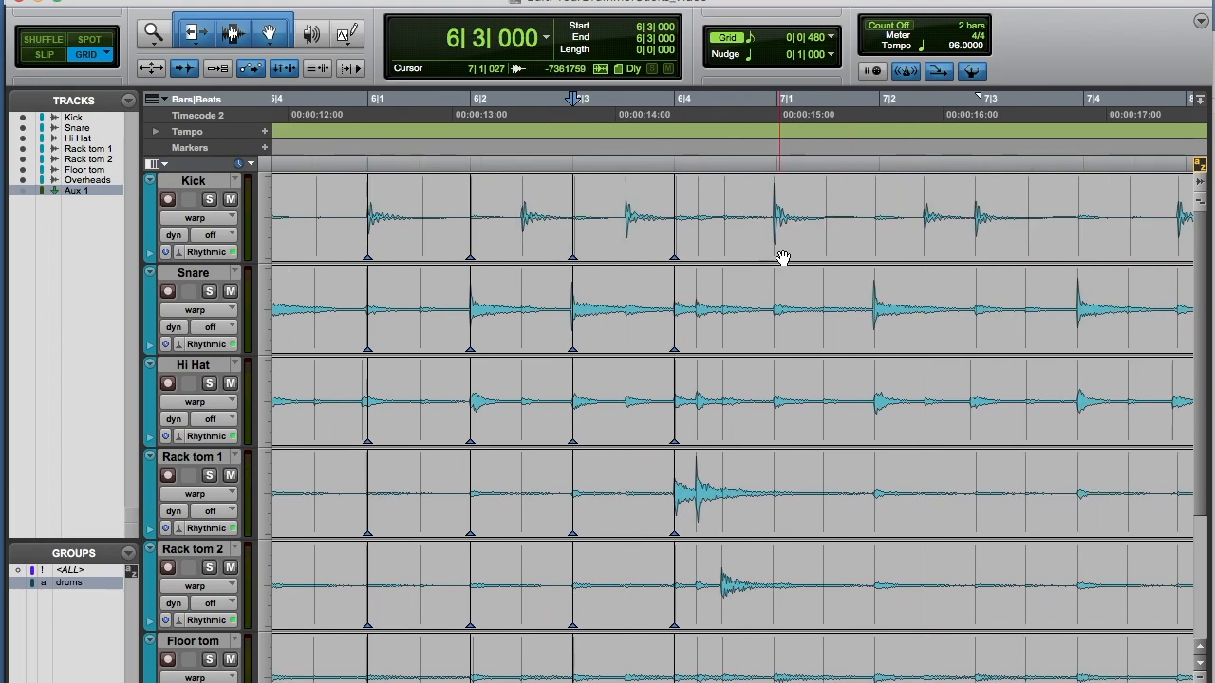
{"action": "left_click_drag", "start_coordinate": [740, 169], "coordinate": [827, 180]}
{"action": "left_click", "coordinate": [586, 183]}
{"action": "key", "text": "space"}
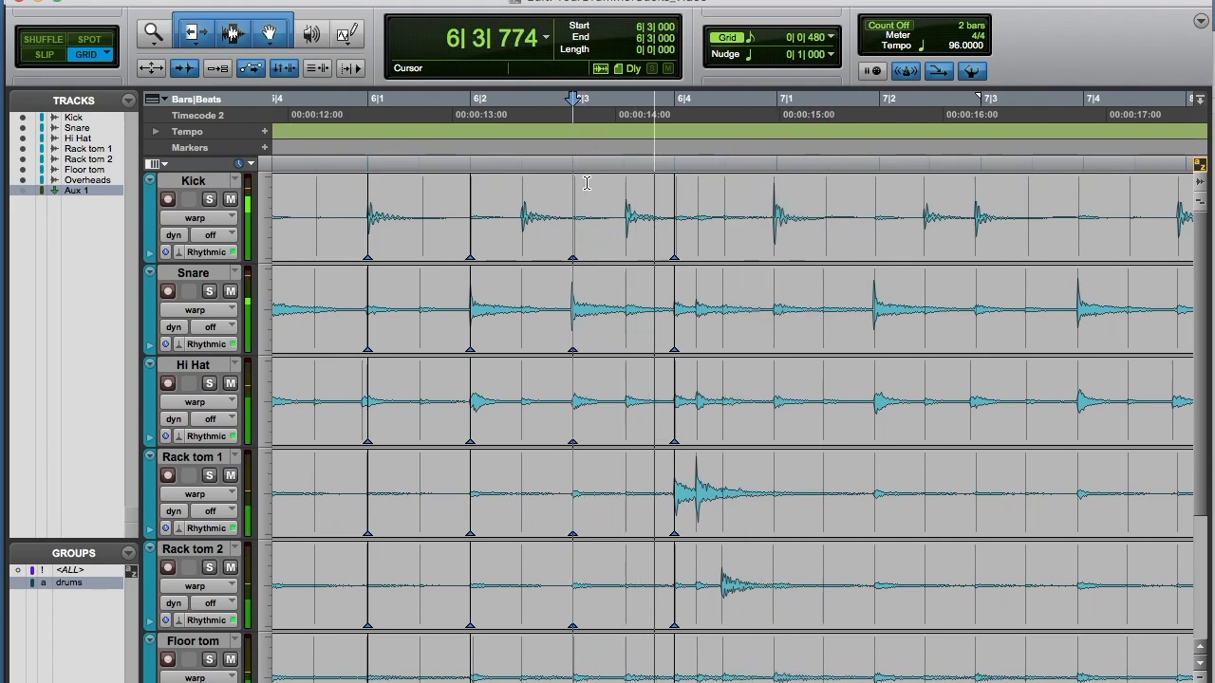
{"action": "key", "text": "space"}
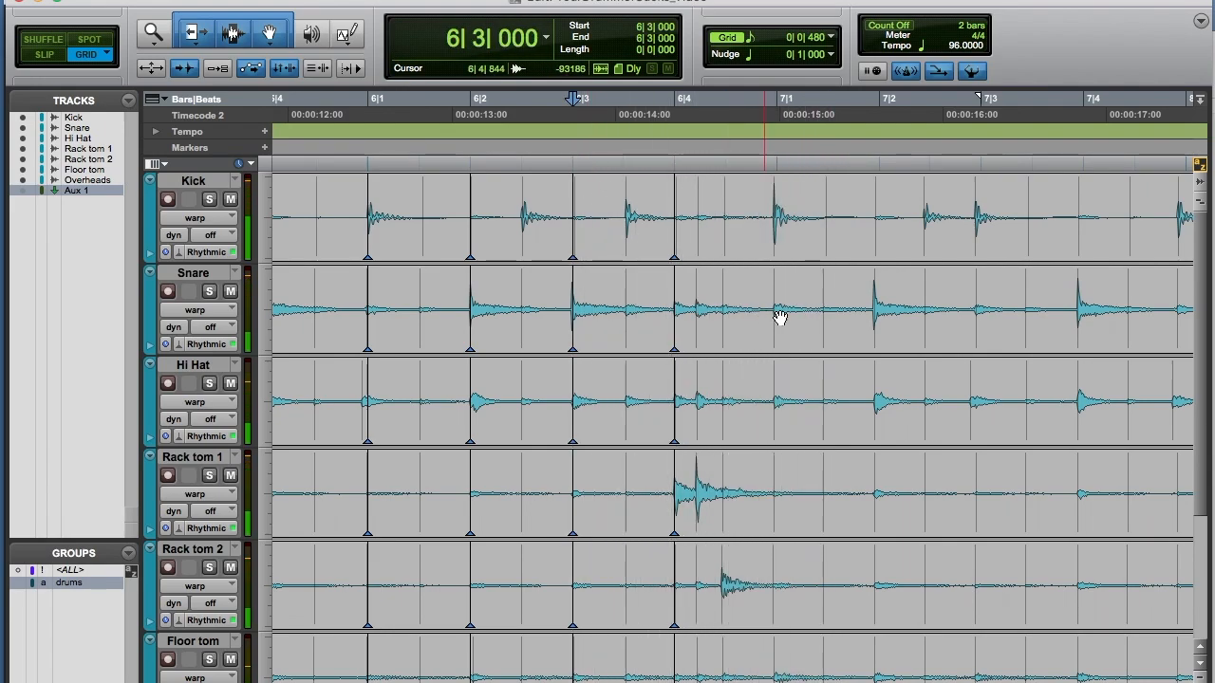
{"action": "left_click", "coordinate": [775, 249]}
{"action": "left_click_drag", "start_coordinate": [775, 248], "coordinate": [778, 247]}
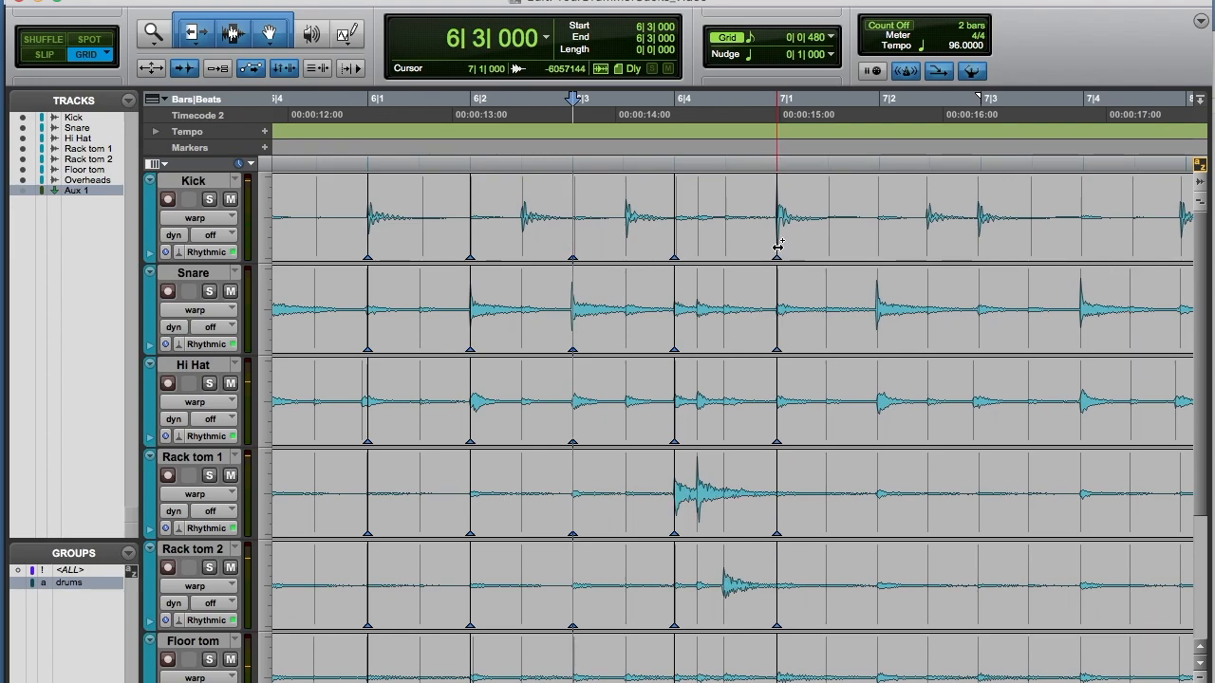
Step: Add warp markers on the drum hits at beats 7|2, 7|3 and 7|4
{"action": "left_click", "coordinate": [873, 330]}
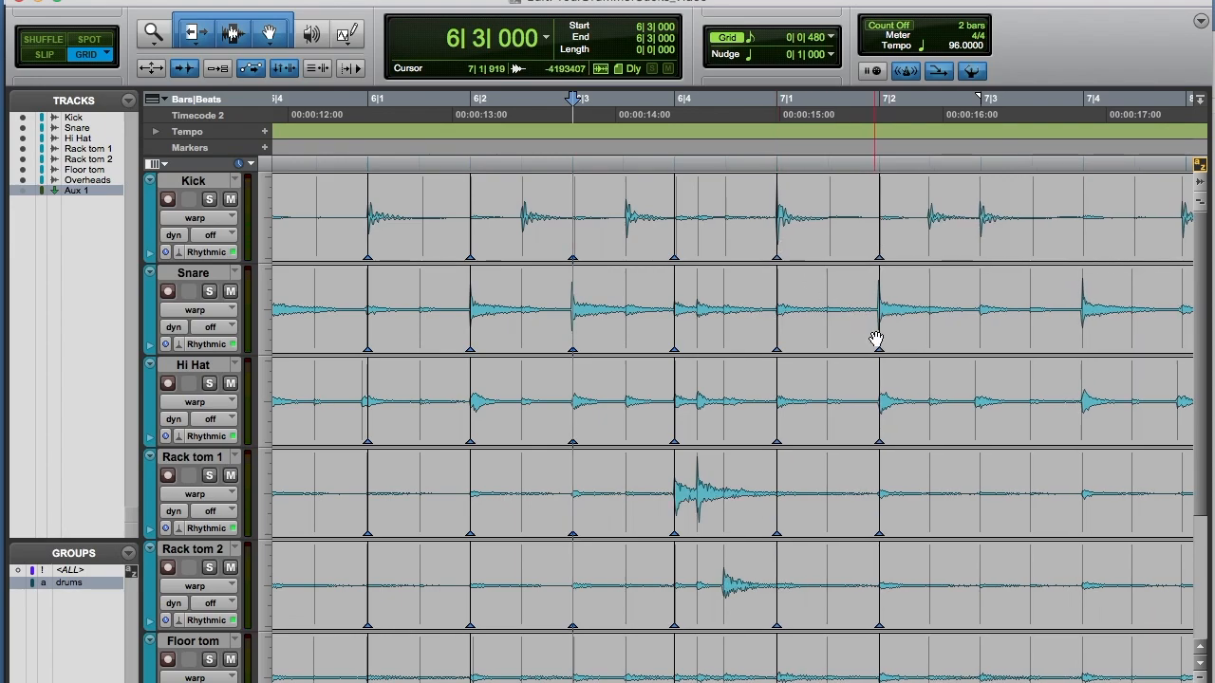
{"action": "left_click", "coordinate": [978, 249]}
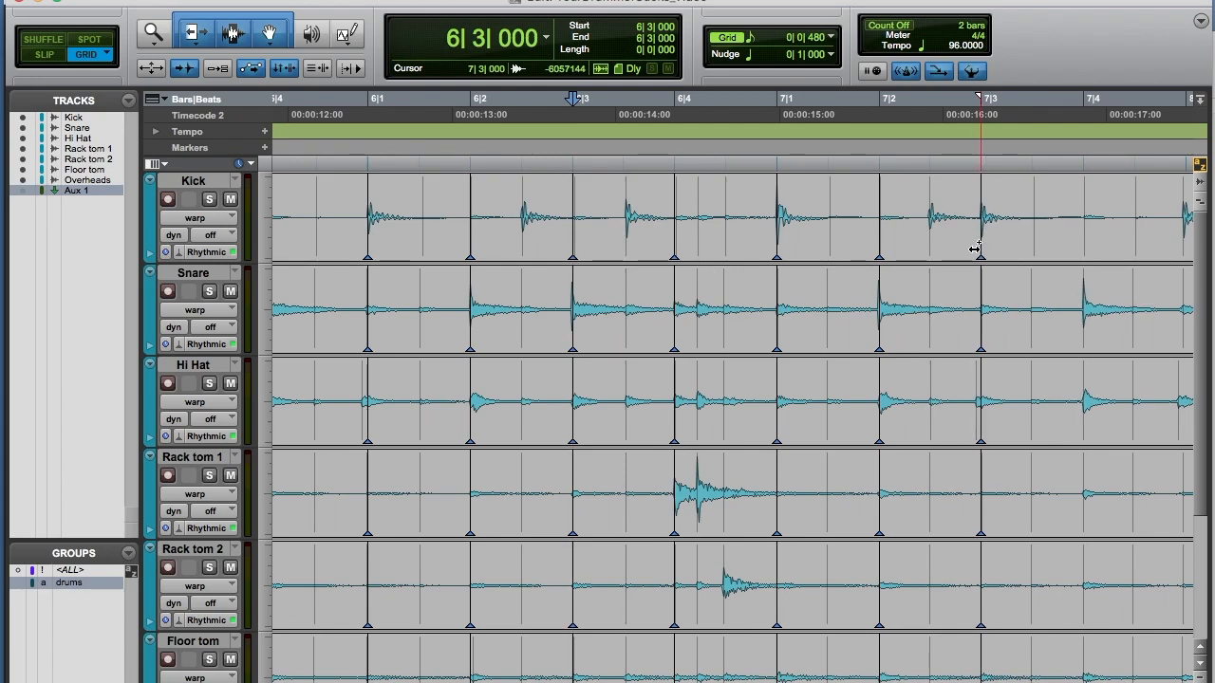
{"action": "left_click", "coordinate": [1084, 333]}
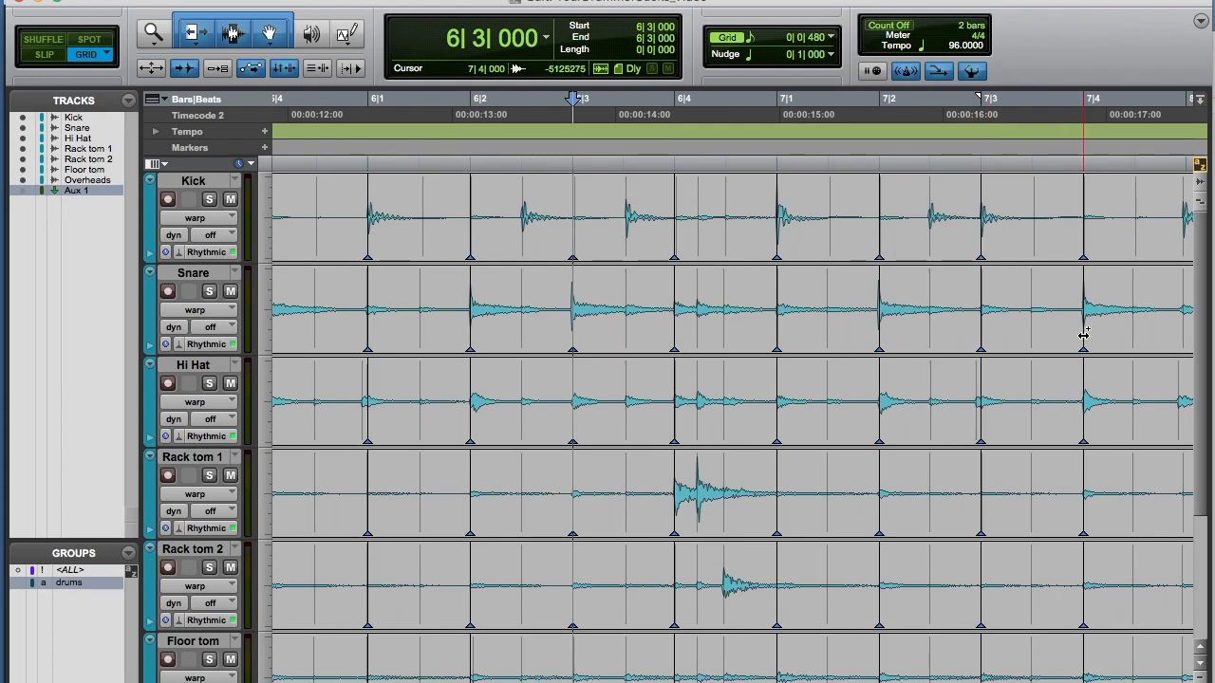
Step: Add warp markers on the drum hits at beats 8|1 and 8|2
{"action": "scroll", "coordinate": [892, 356], "scroll_direction": "right", "scroll_amount": 5}
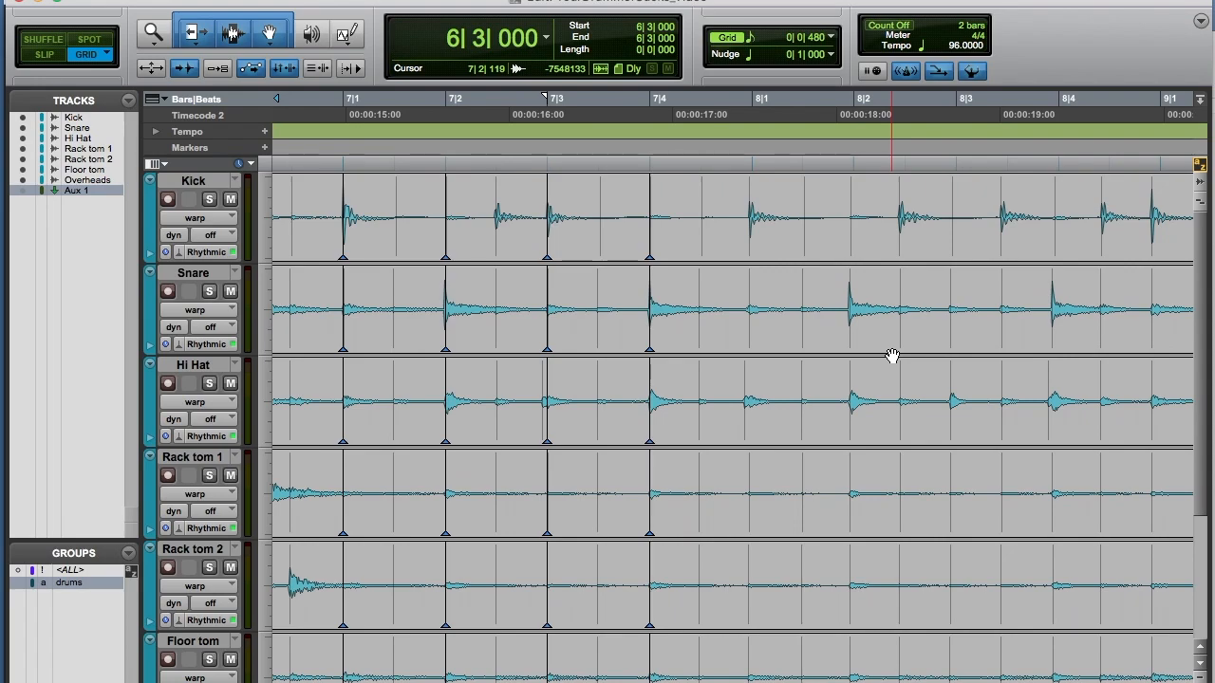
{"action": "left_click", "coordinate": [751, 238]}
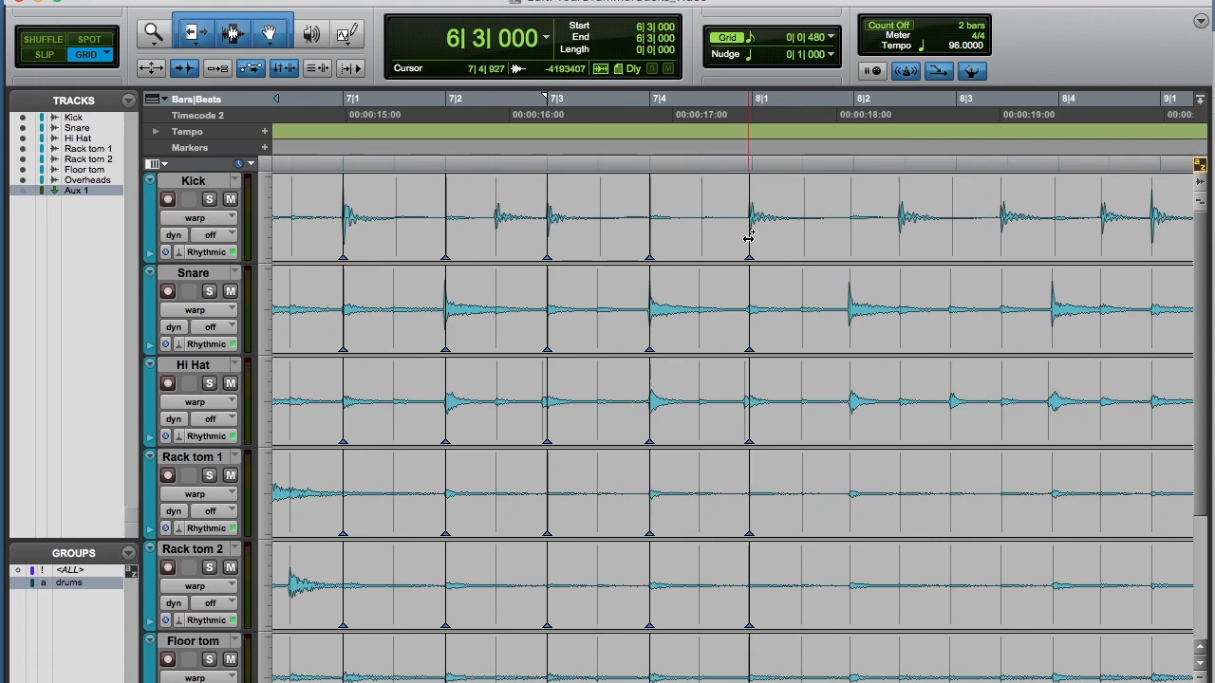
{"action": "left_click", "coordinate": [851, 347]}
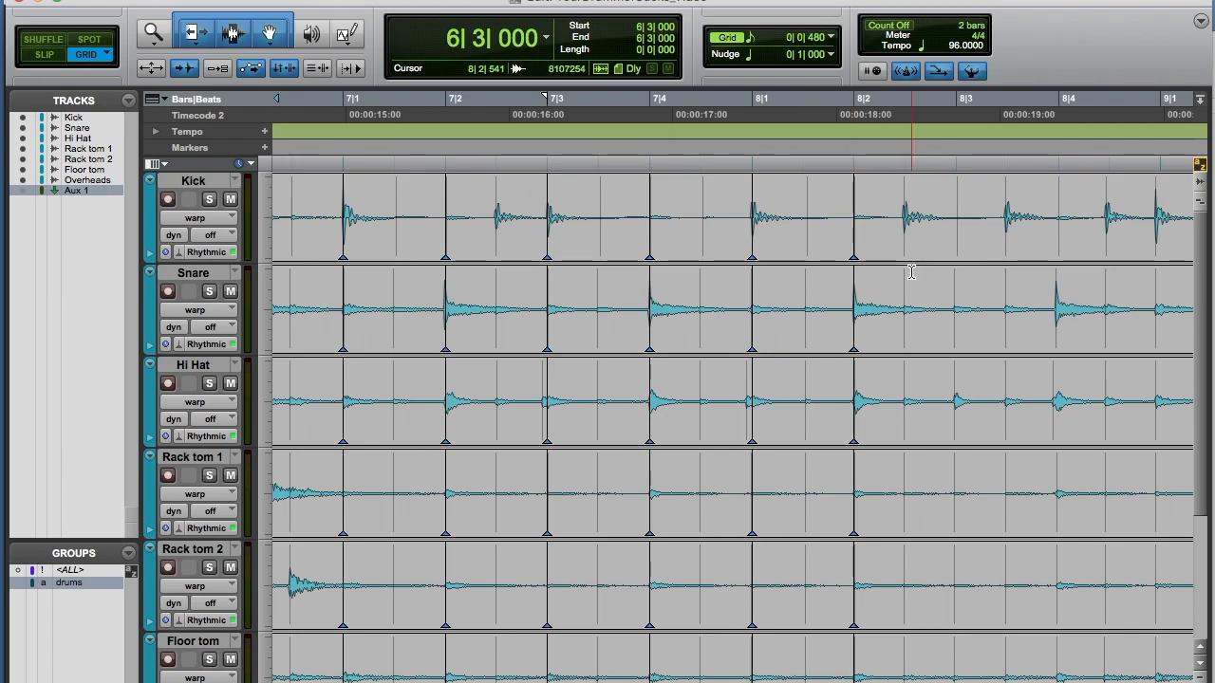
Step: Audition from 7|4|480 and add a warp marker on the kick hit between beats 8|2 and 8|3
{"action": "scroll", "coordinate": [1000, 307], "scroll_direction": "right", "scroll_amount": 3}
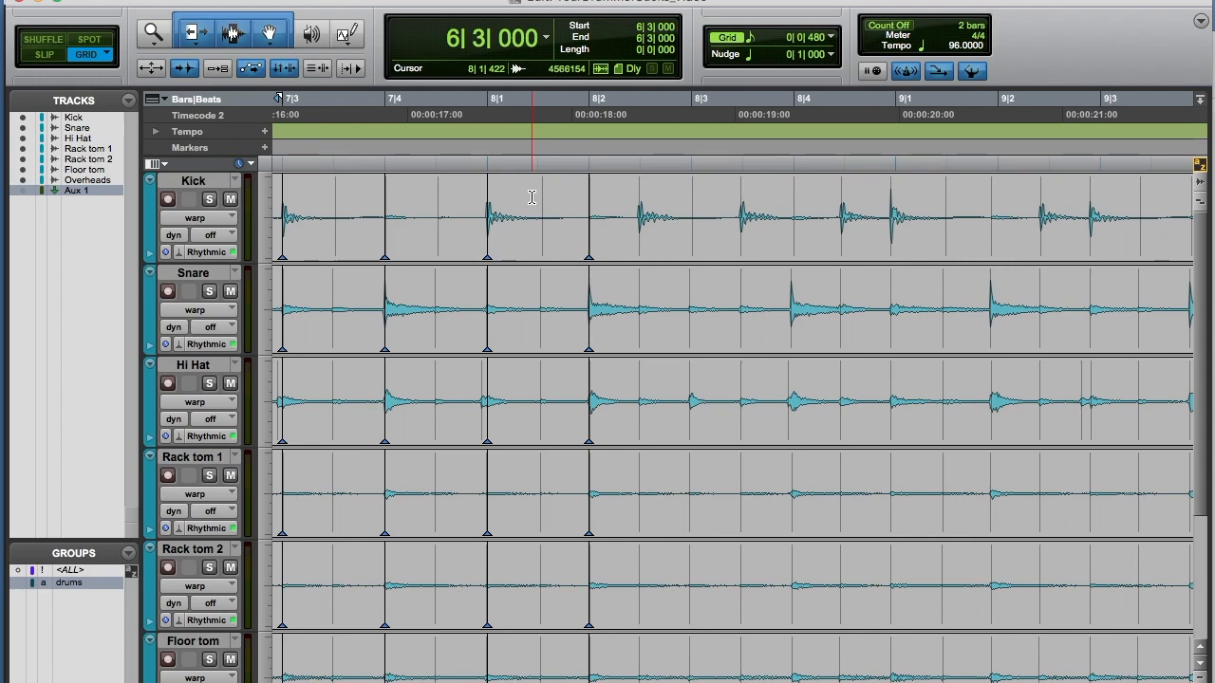
{"action": "left_click", "coordinate": [453, 177]}
{"action": "key", "text": "space"}
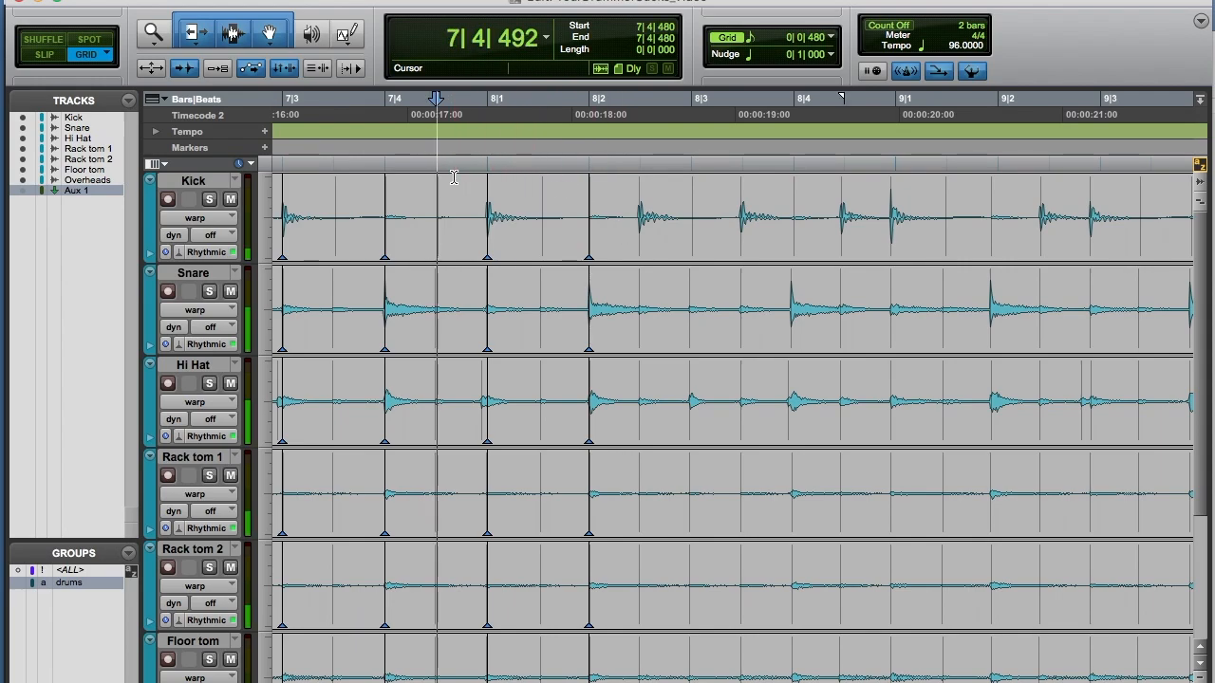
{"action": "key", "text": "space"}
{"action": "left_click", "coordinate": [641, 241]}
{"action": "left_click_drag", "start_coordinate": [641, 242], "coordinate": [645, 240]}
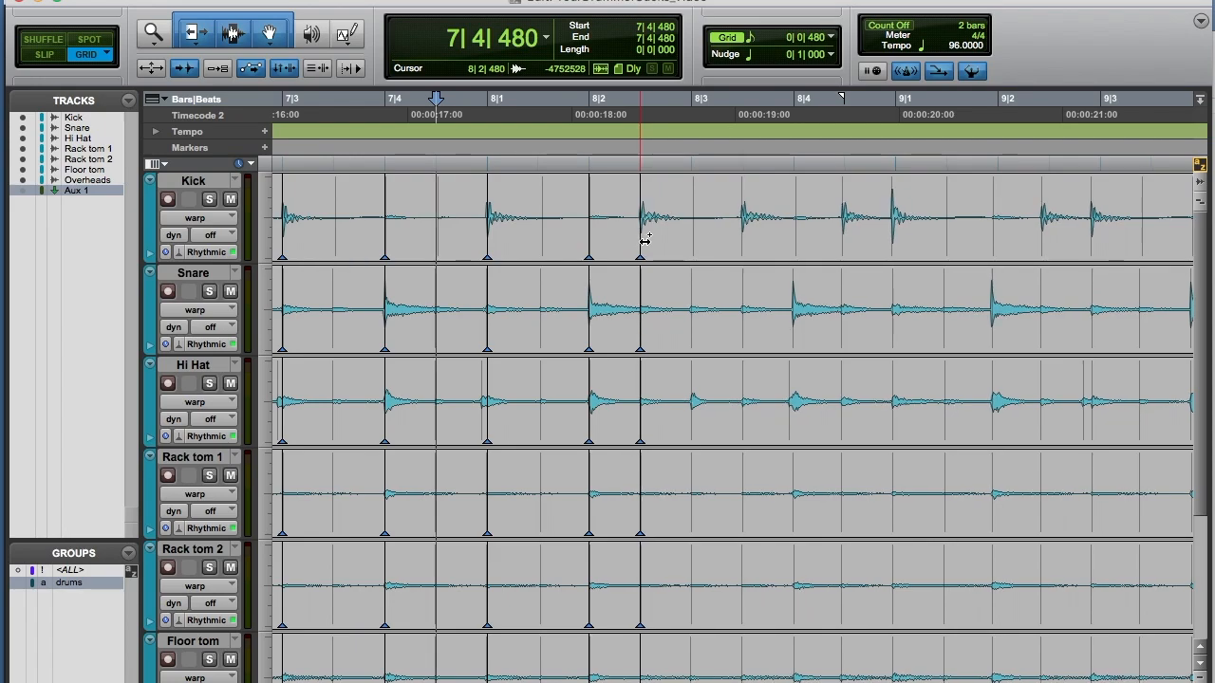
Step: Add warp markers on the drum hits at beats 8|3, 8|4, 9|1 and 9|2
{"action": "left_click", "coordinate": [741, 240]}
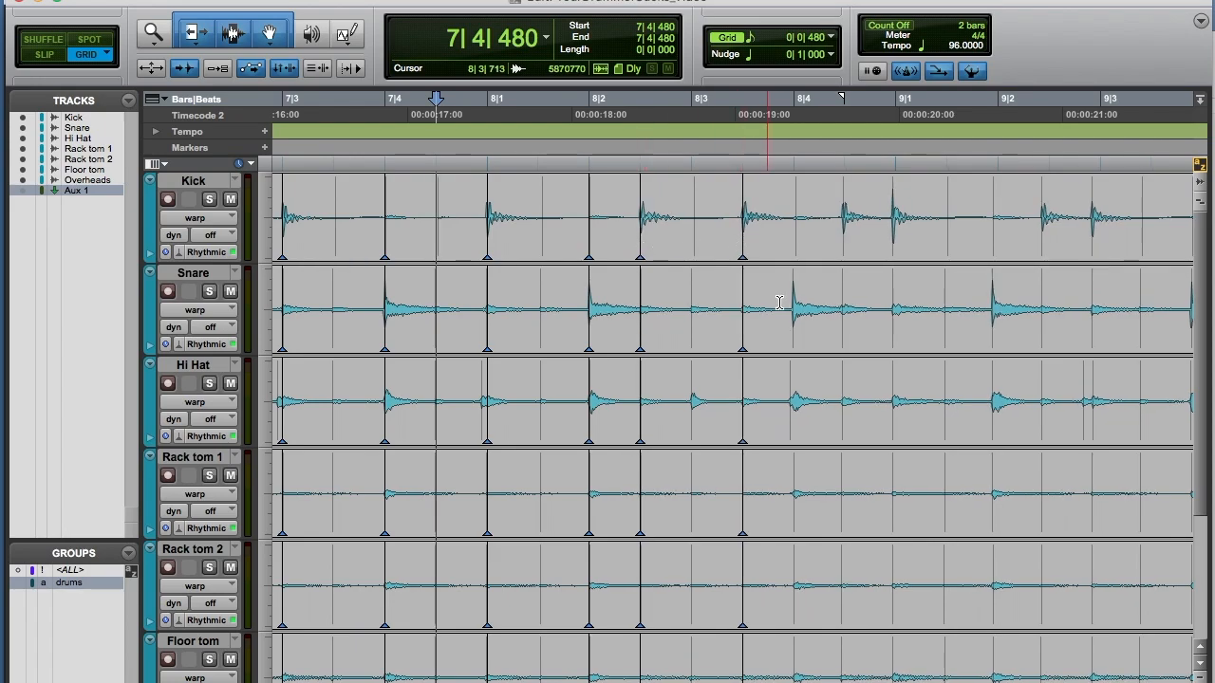
{"action": "left_click", "coordinate": [792, 337]}
{"action": "left_click_drag", "start_coordinate": [792, 337], "coordinate": [793, 339]}
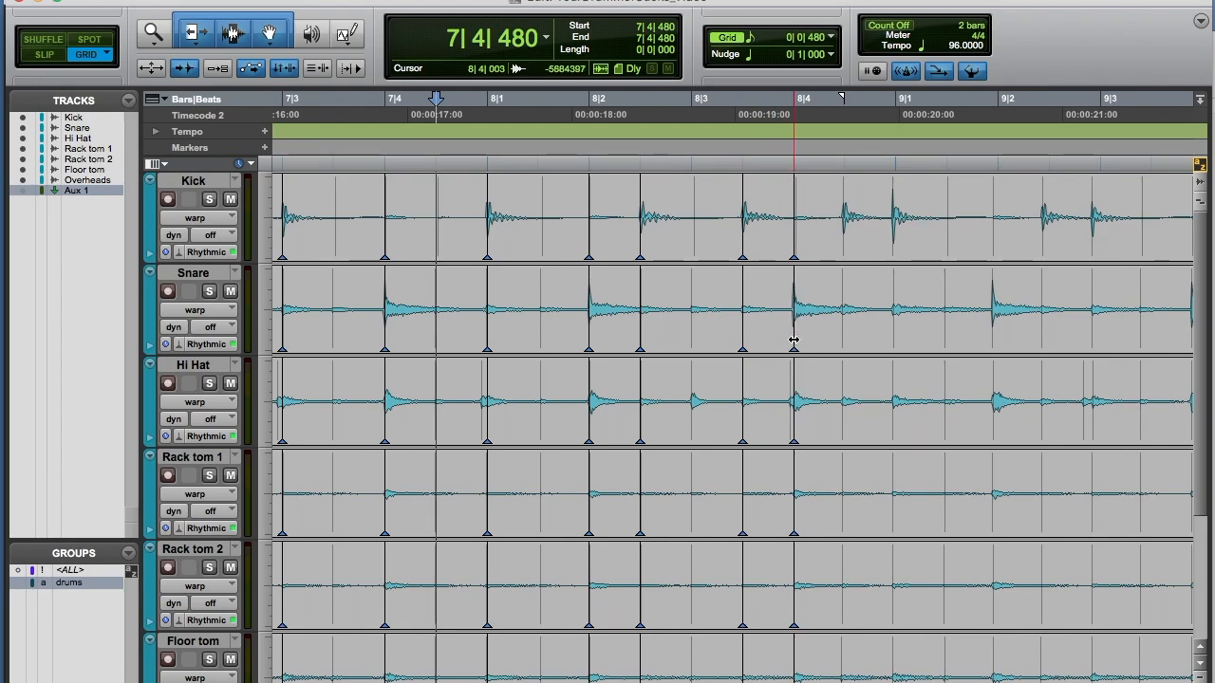
{"action": "left_click", "coordinate": [894, 247]}
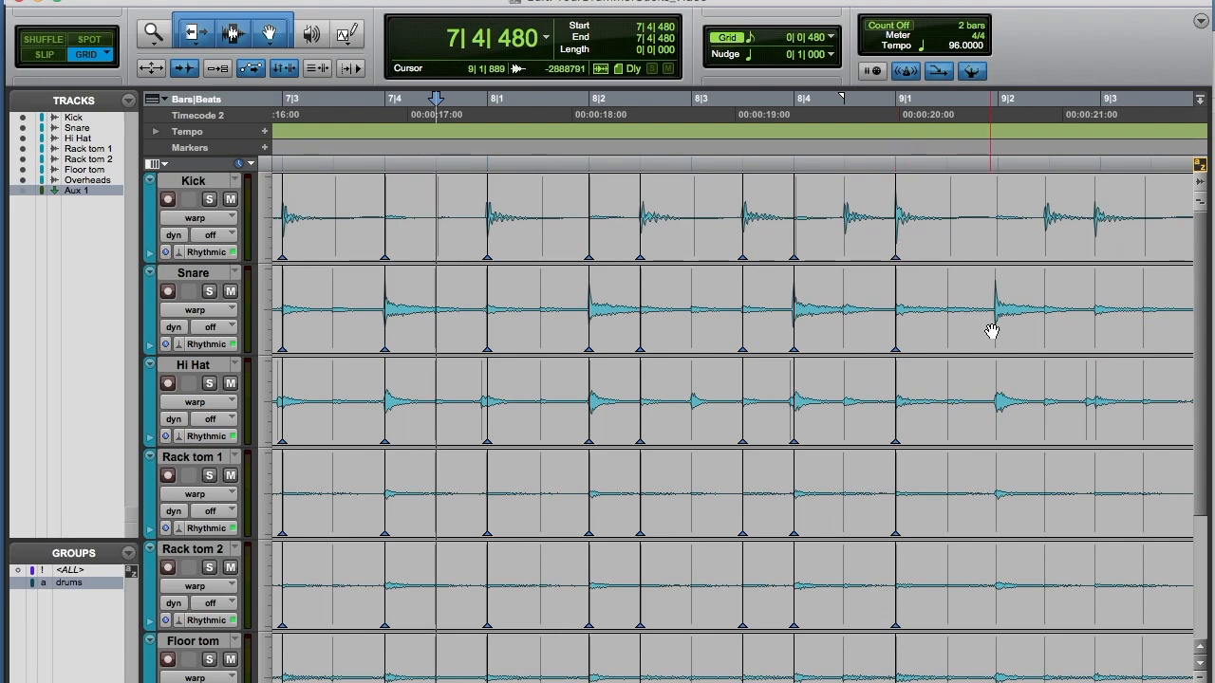
{"action": "left_click_drag", "start_coordinate": [994, 330], "coordinate": [998, 331]}
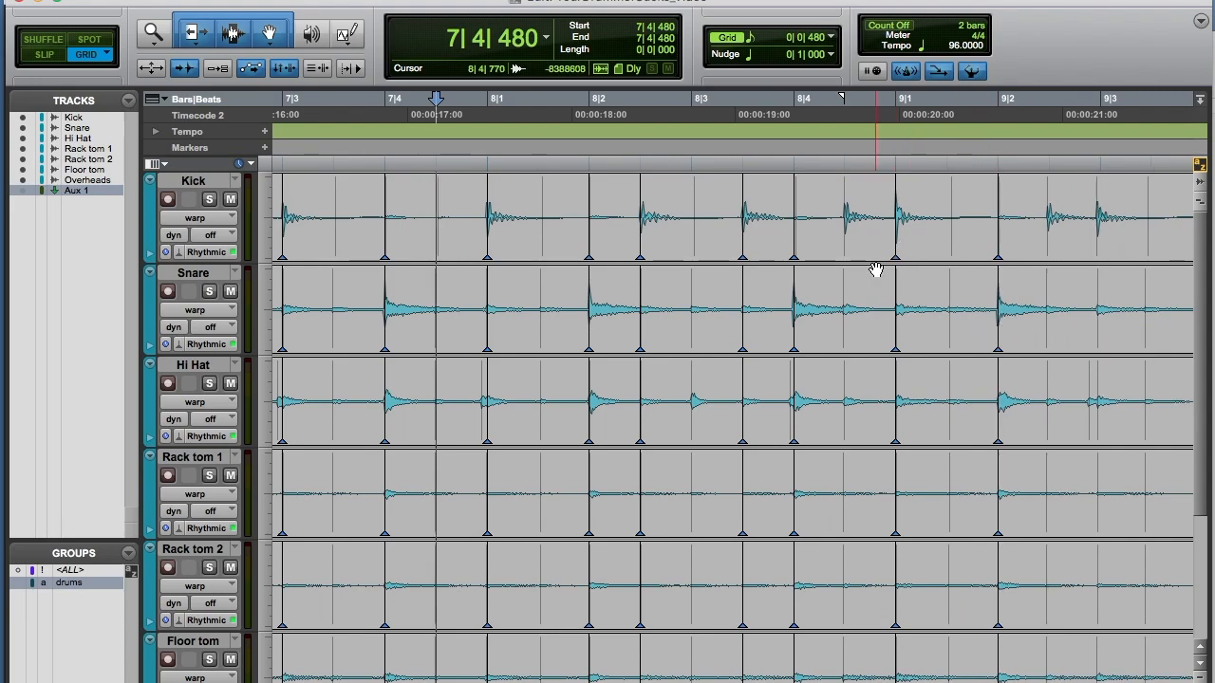
Step: Add warp markers on the drum hits at beats 9|3, 9|4, 10|1 and 10|2
{"action": "scroll", "coordinate": [875, 269], "scroll_direction": "right", "scroll_amount": 5}
{"action": "scroll", "coordinate": [875, 270], "scroll_direction": "right", "scroll_amount": 2}
{"action": "left_click_drag", "start_coordinate": [727, 236], "coordinate": [730, 236]}
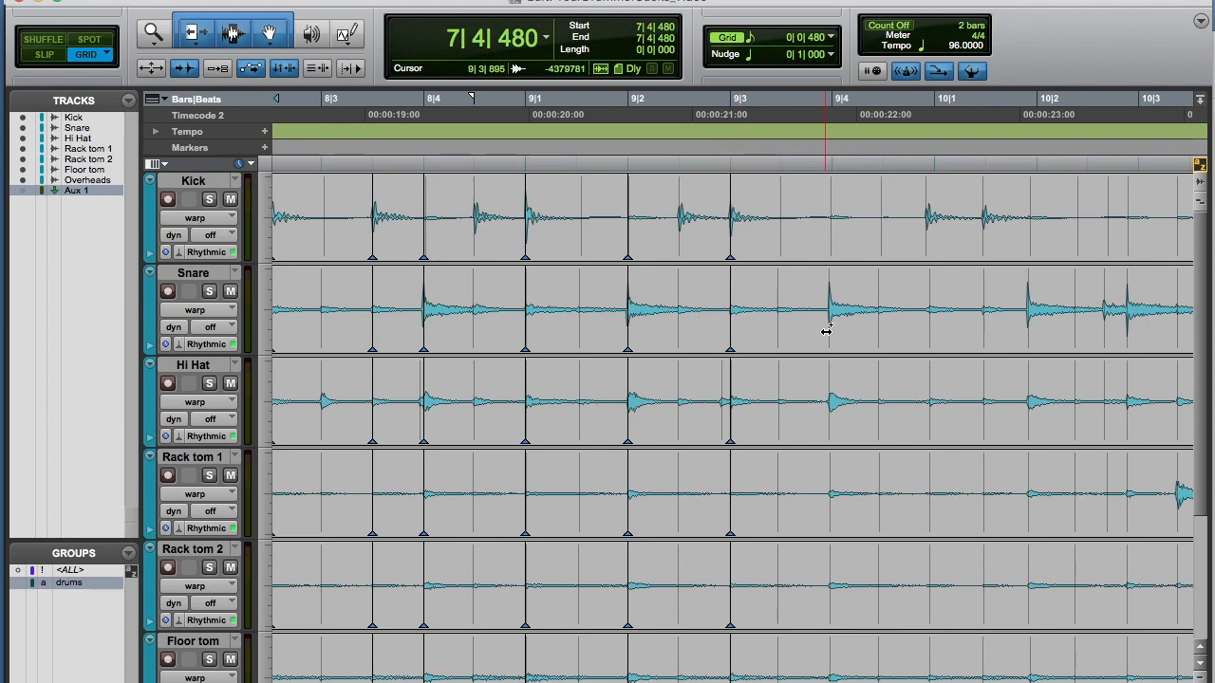
{"action": "left_click_drag", "start_coordinate": [826, 332], "coordinate": [831, 331]}
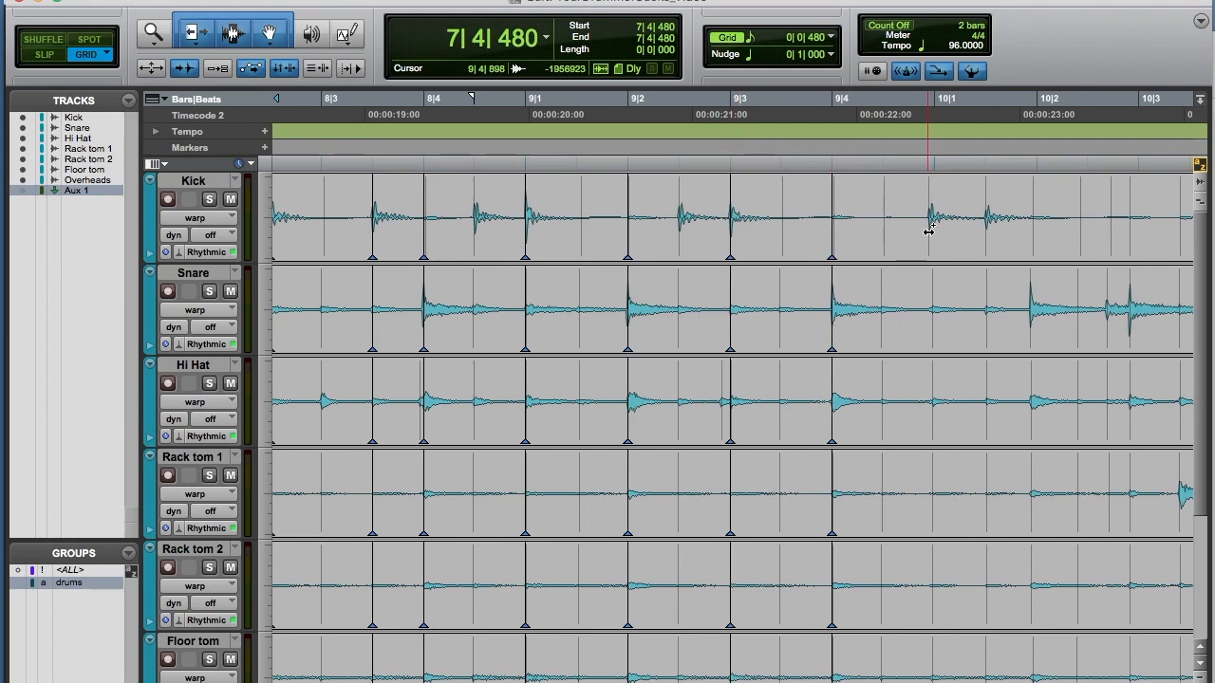
{"action": "left_click_drag", "start_coordinate": [930, 245], "coordinate": [934, 246]}
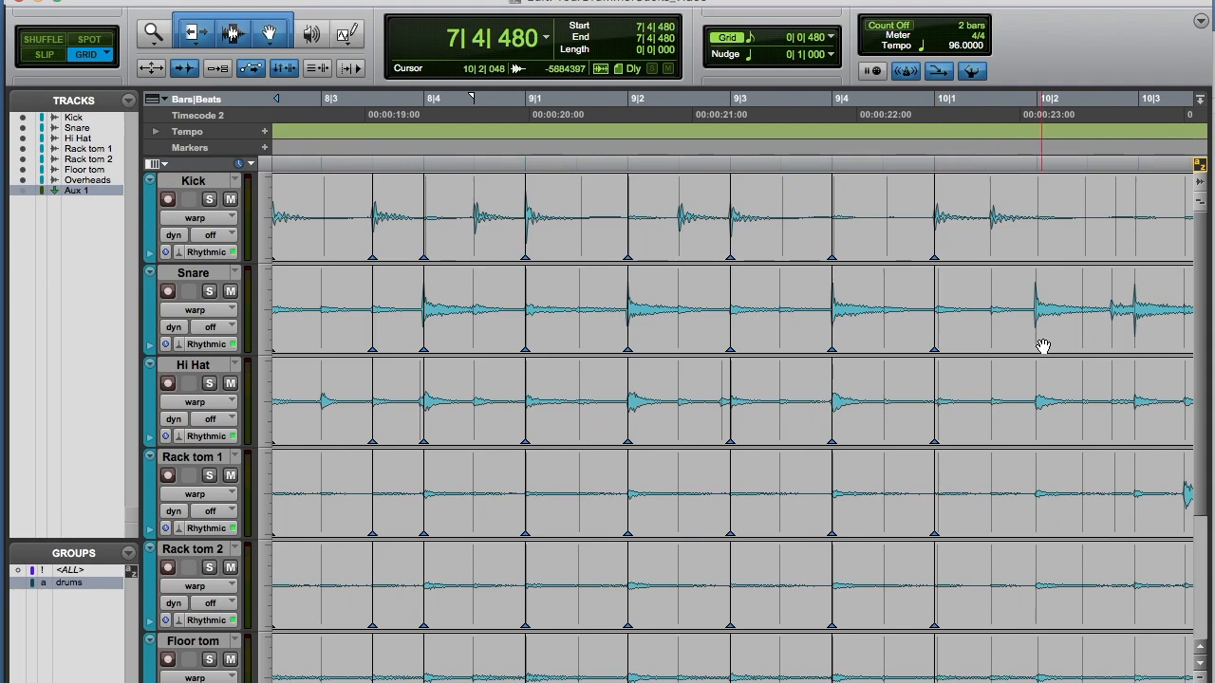
{"action": "left_click_drag", "start_coordinate": [1038, 334], "coordinate": [1041, 334]}
Step: Audition from bar 10 and add warp markers on the drum hits at beats 10|3 and 10|4
{"action": "scroll", "coordinate": [822, 340], "scroll_direction": "right", "scroll_amount": 3}
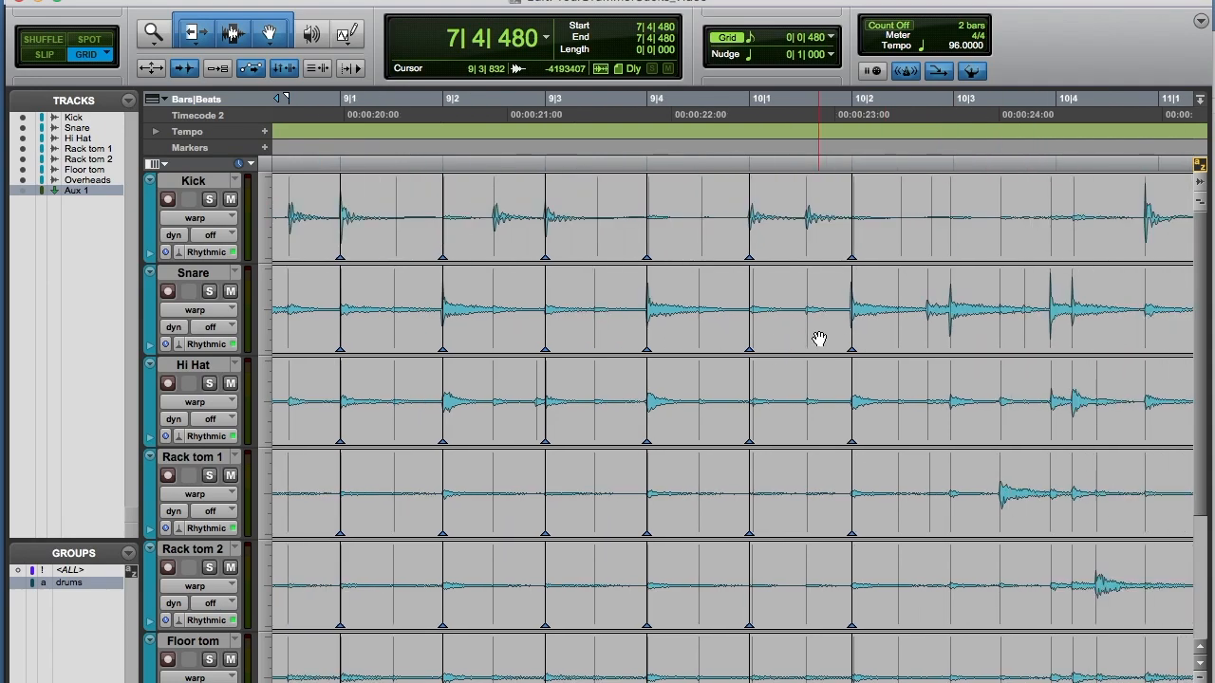
{"action": "scroll", "coordinate": [819, 339], "scroll_direction": "right", "scroll_amount": 1}
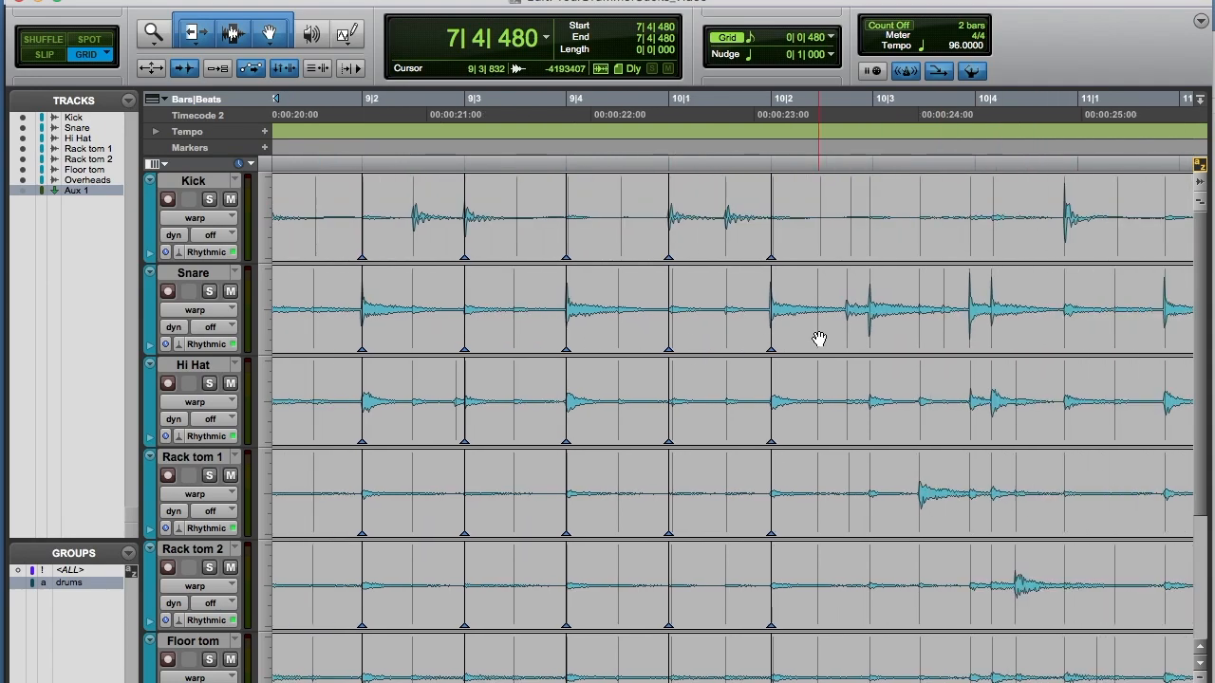
{"action": "left_click", "coordinate": [668, 190]}
{"action": "key", "text": "space"}
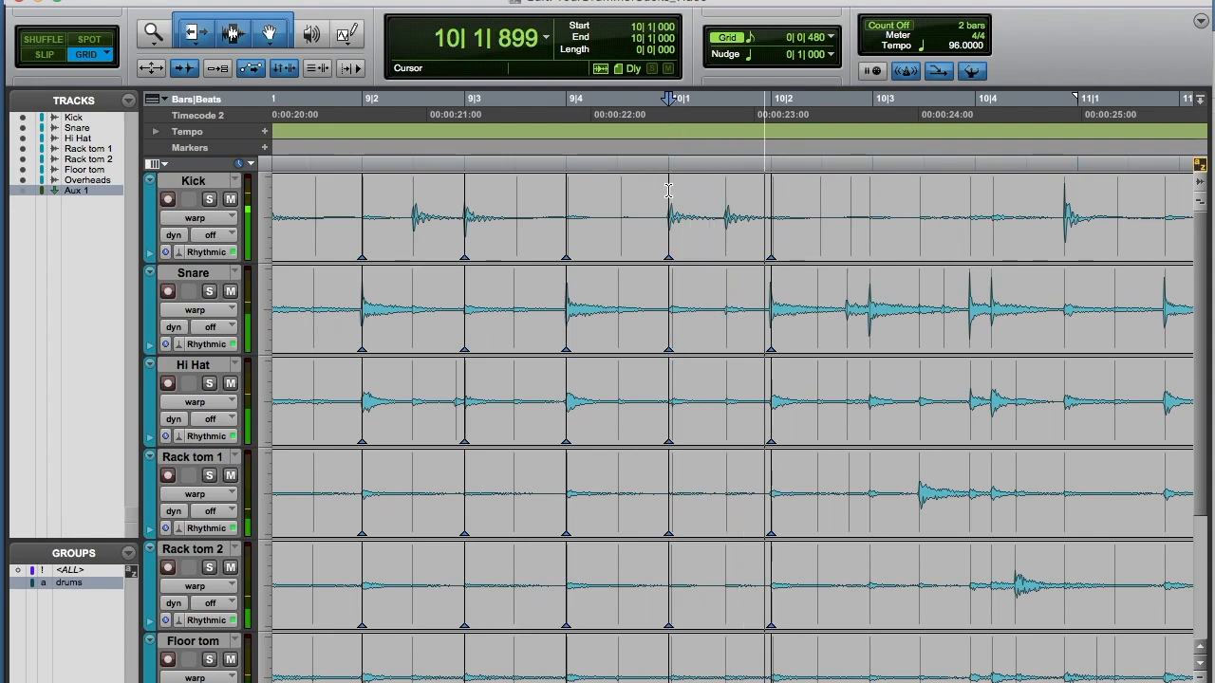
{"action": "key", "text": "space"}
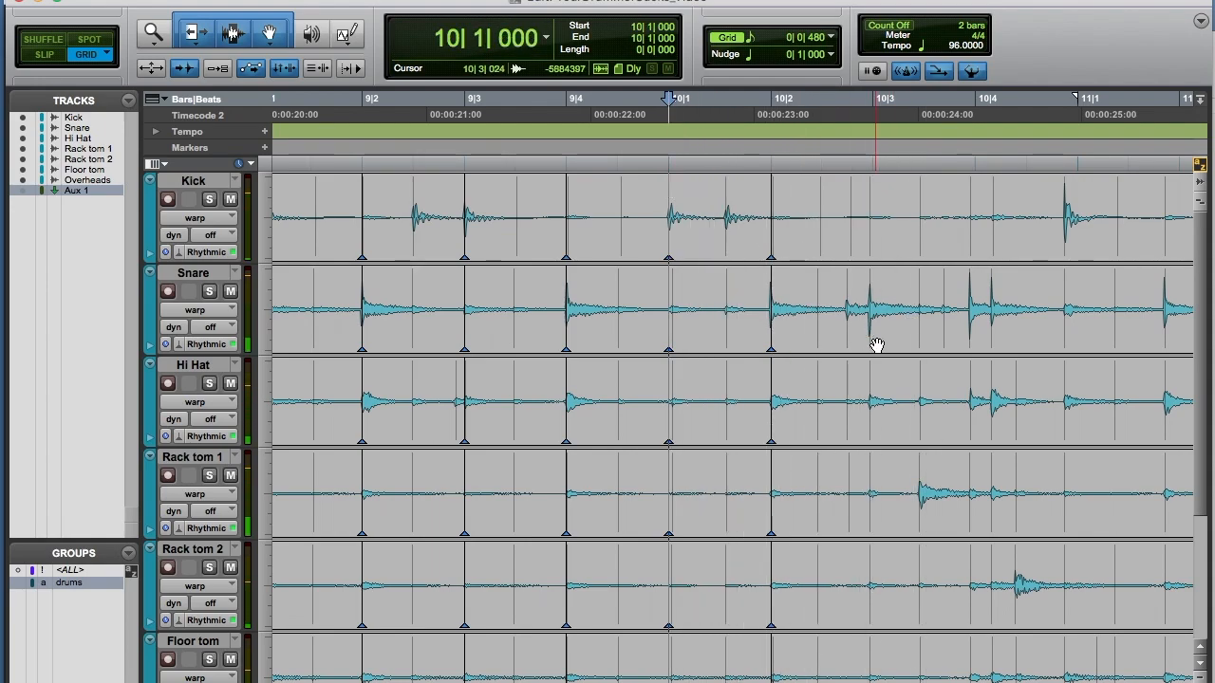
{"action": "left_click_drag", "start_coordinate": [868, 344], "coordinate": [872, 344]}
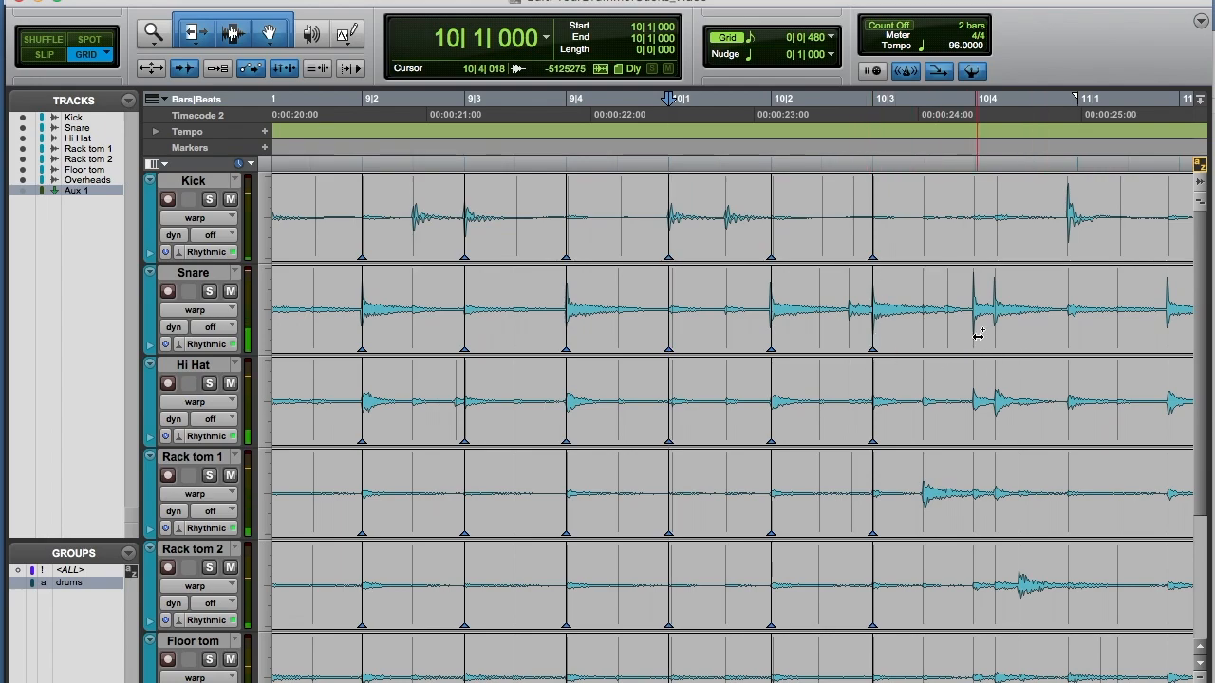
{"action": "left_click_drag", "start_coordinate": [978, 335], "coordinate": [976, 337]}
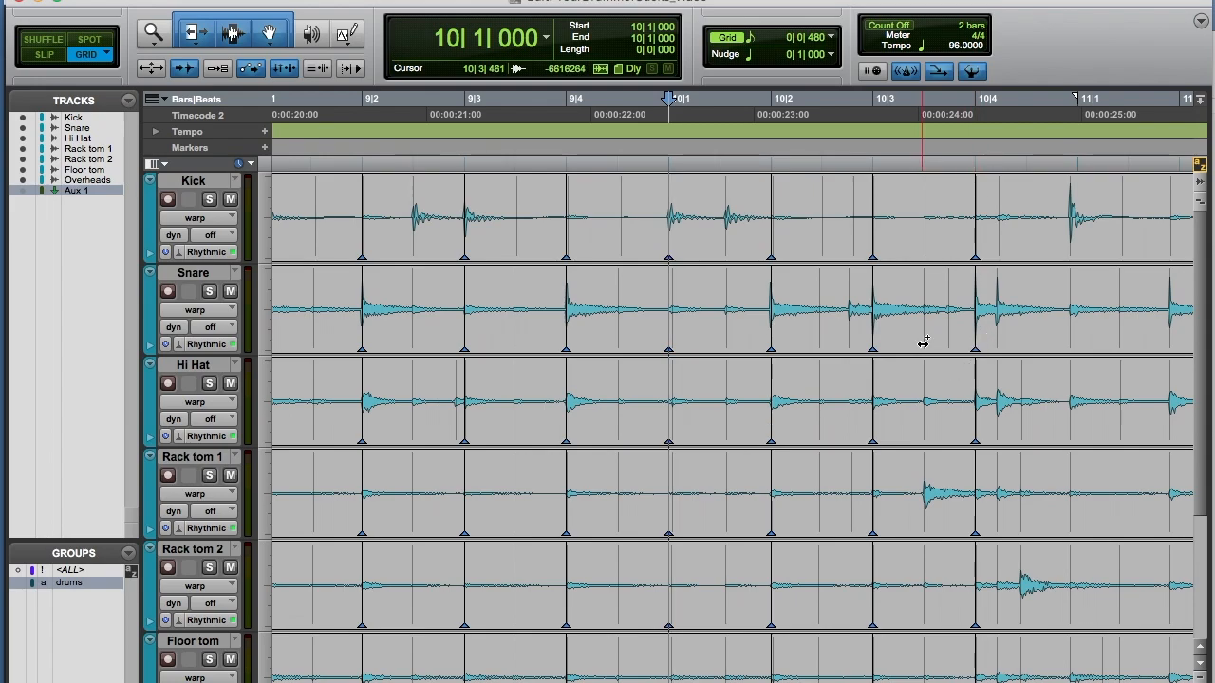
Step: Add a warp marker on the kick hit at 11|1 and audition from bar 10
{"action": "scroll", "coordinate": [923, 342], "scroll_direction": "right", "scroll_amount": 5}
{"action": "left_click", "coordinate": [897, 240]}
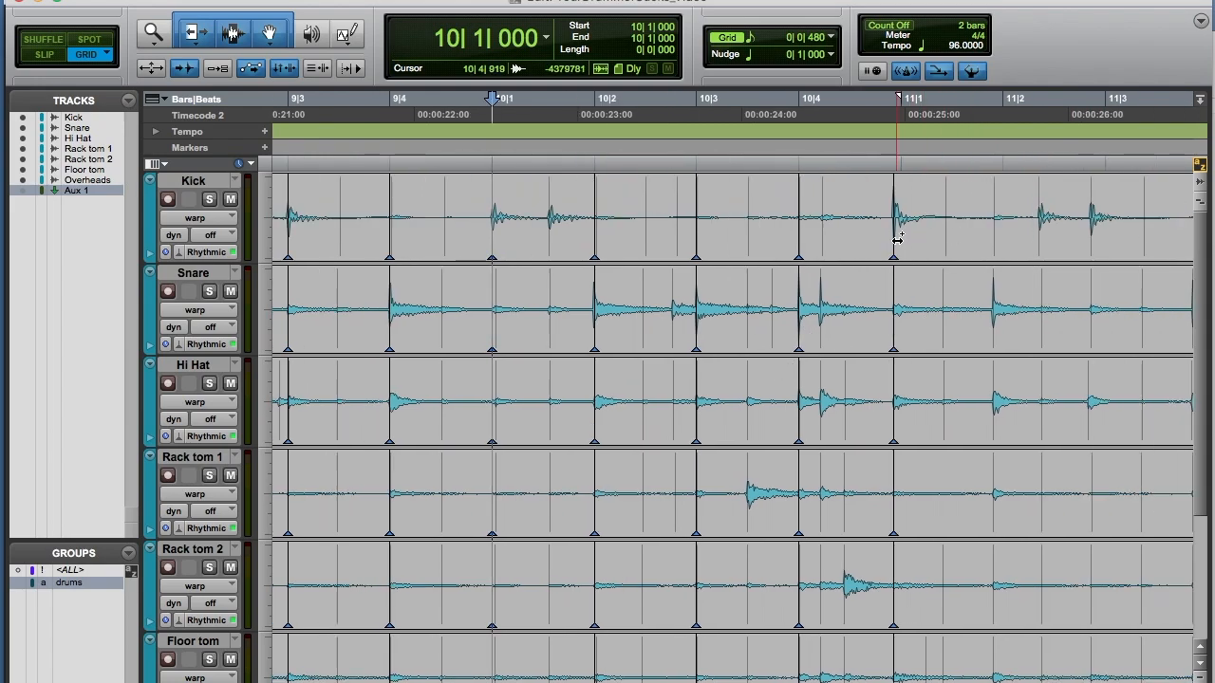
{"action": "left_click_drag", "start_coordinate": [897, 240], "coordinate": [902, 240]}
{"action": "key", "text": "space"}
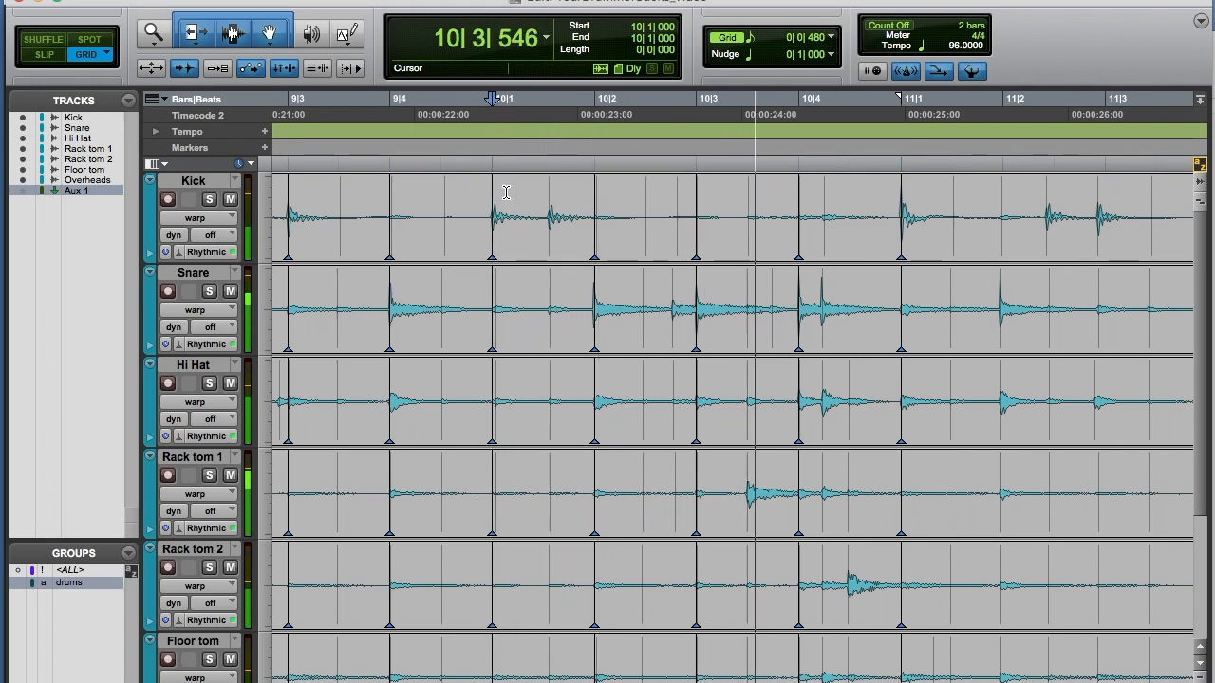
{"action": "key", "text": "space"}
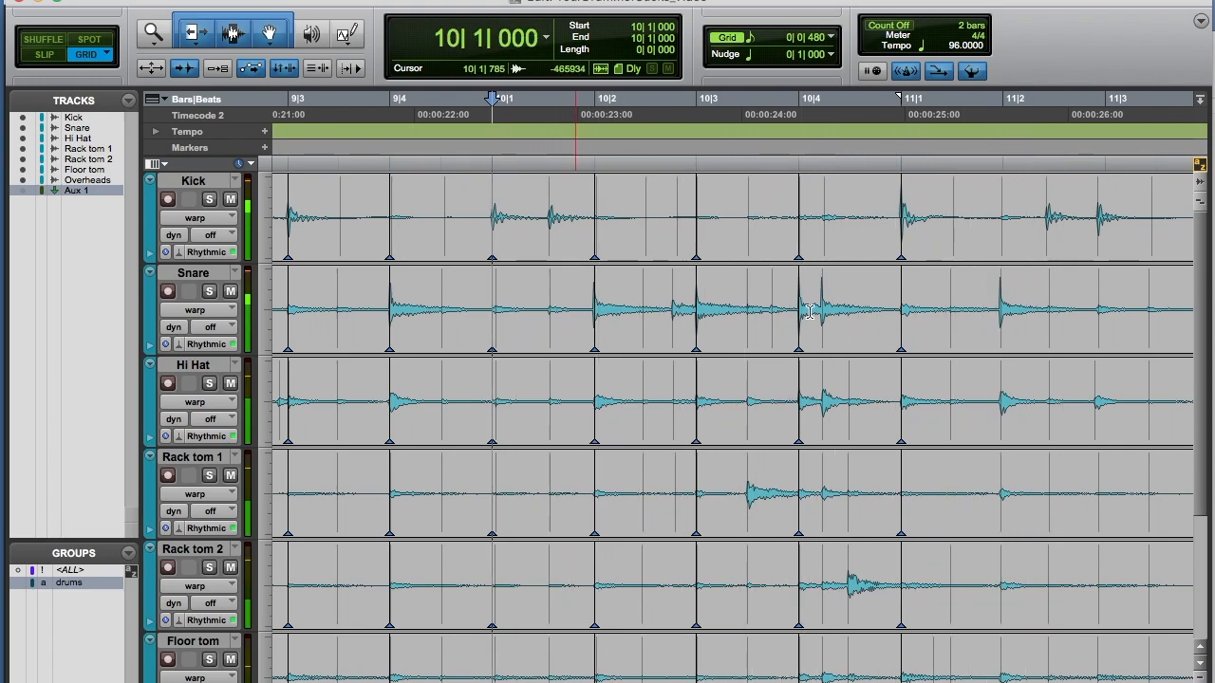
Step: Add warp markers on the drum hits at beats 11|2 and 11|3
{"action": "double_click", "coordinate": [1001, 328]}
{"action": "left_click_drag", "start_coordinate": [1001, 327], "coordinate": [1003, 328]}
{"action": "double_click", "coordinate": [1100, 245]}
{"action": "left_click_drag", "start_coordinate": [1100, 245], "coordinate": [1104, 245]}
Step: Add warp markers on the drum hits at beats 11|4, 12|1, 12|2, 12|3 and 12|4
{"action": "scroll", "coordinate": [866, 326], "scroll_direction": "right", "scroll_amount": 2}
{"action": "scroll", "coordinate": [865, 327], "scroll_direction": "right", "scroll_amount": 4}
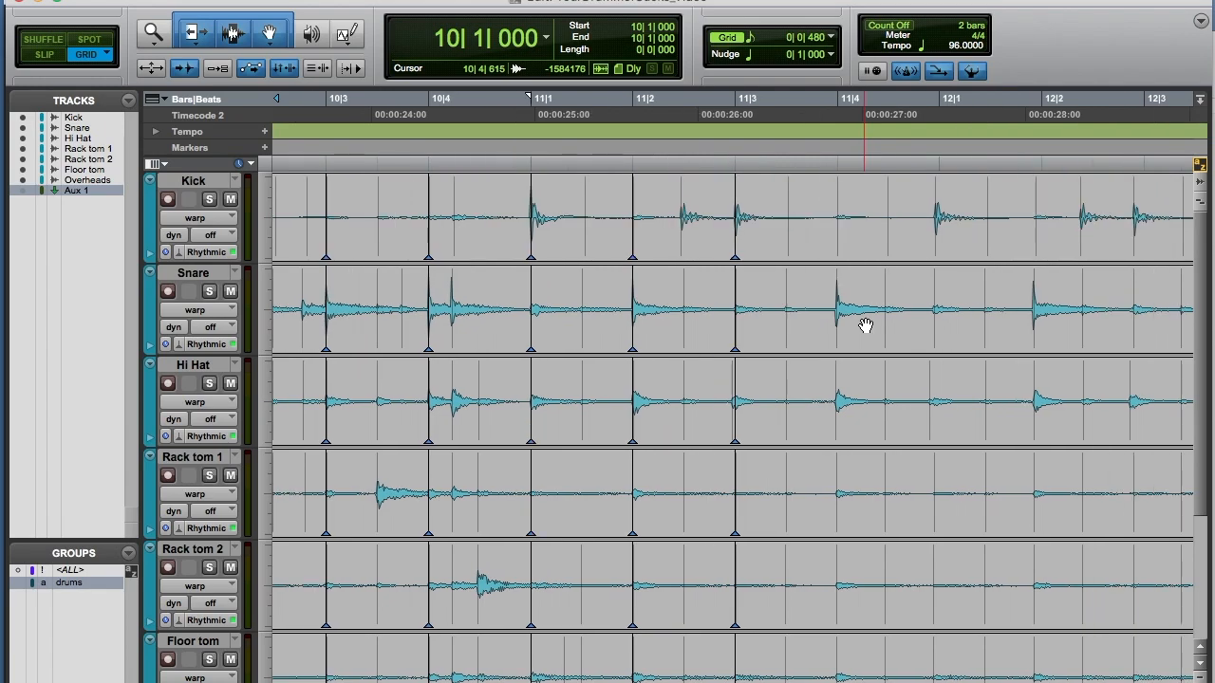
{"action": "double_click", "coordinate": [751, 332]}
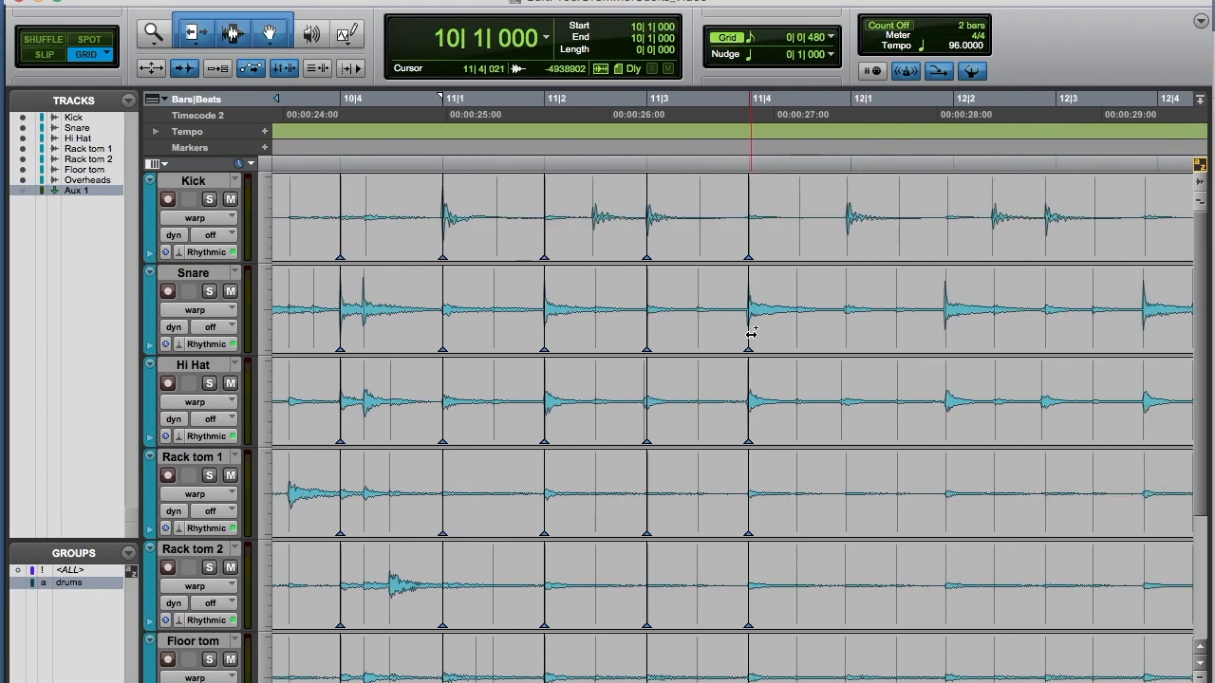
{"action": "double_click", "coordinate": [847, 242]}
{"action": "left_click_drag", "start_coordinate": [846, 242], "coordinate": [848, 245]}
{"action": "double_click", "coordinate": [950, 324]}
{"action": "left_click_drag", "start_coordinate": [950, 325], "coordinate": [947, 327]}
{"action": "double_click", "coordinate": [1056, 246]}
{"action": "left_click_drag", "start_coordinate": [1055, 246], "coordinate": [1053, 248]}
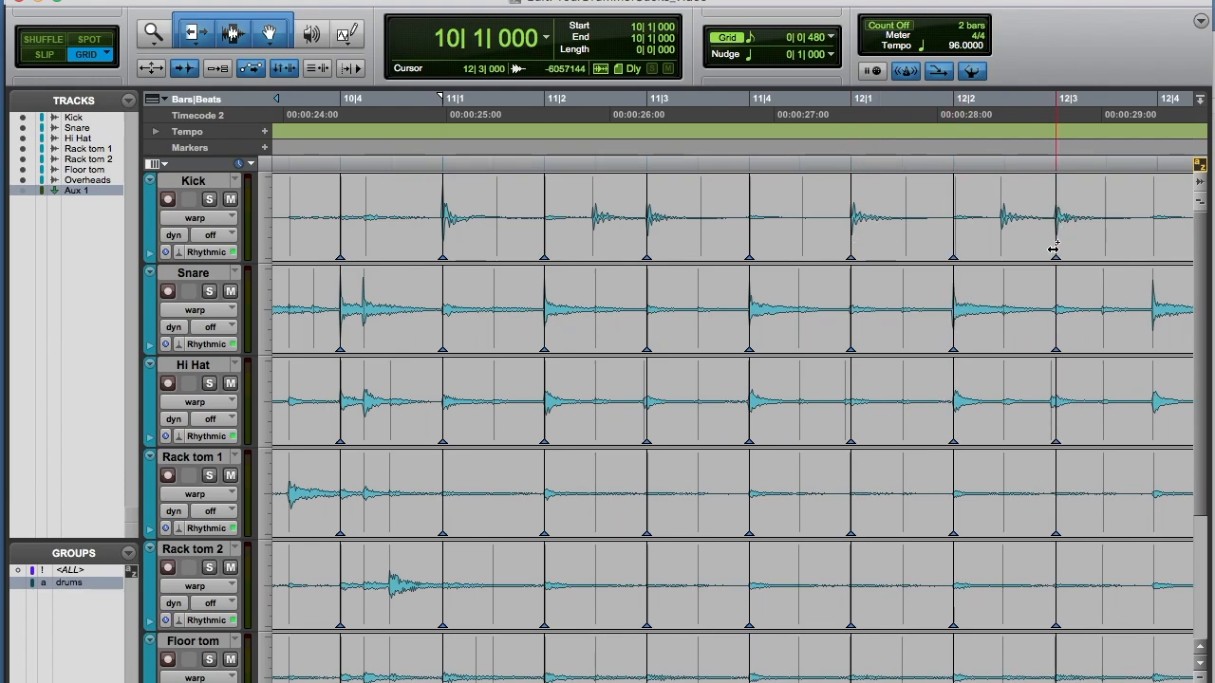
{"action": "double_click", "coordinate": [1153, 332]}
{"action": "left_click_drag", "start_coordinate": [1153, 332], "coordinate": [1155, 334]}
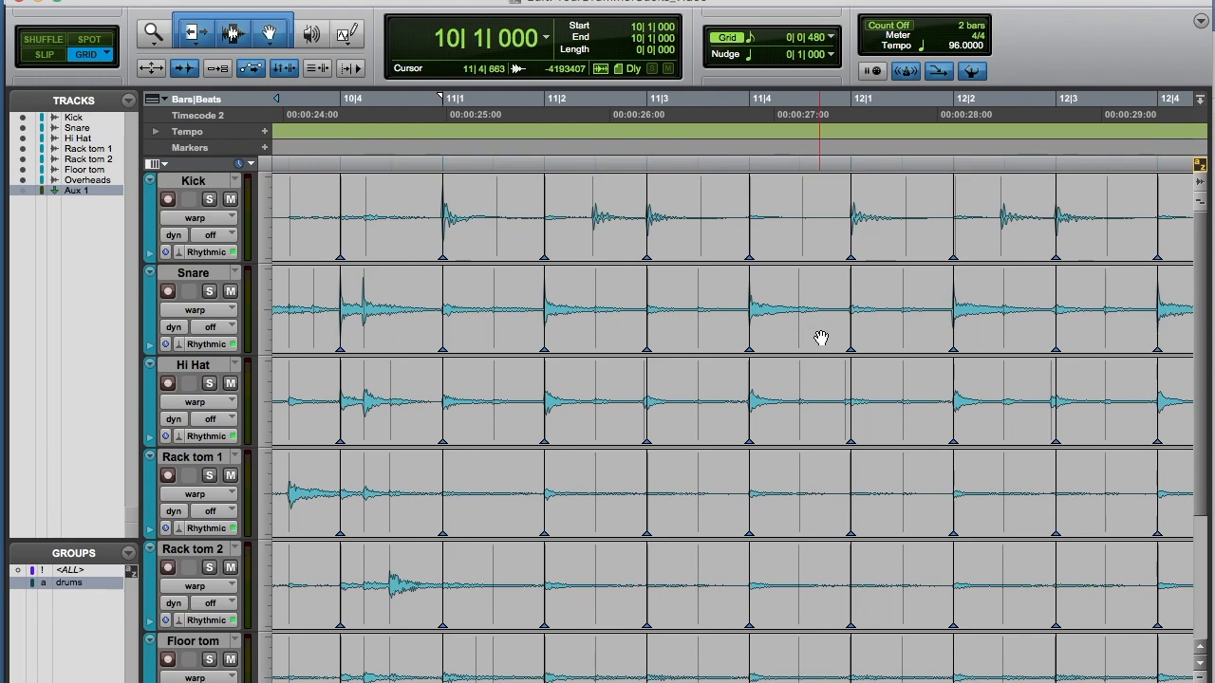
Step: Play back the warped drums from 2|4|480 to check them against the grid
{"action": "scroll", "coordinate": [821, 337], "scroll_direction": "left", "scroll_amount": 15}
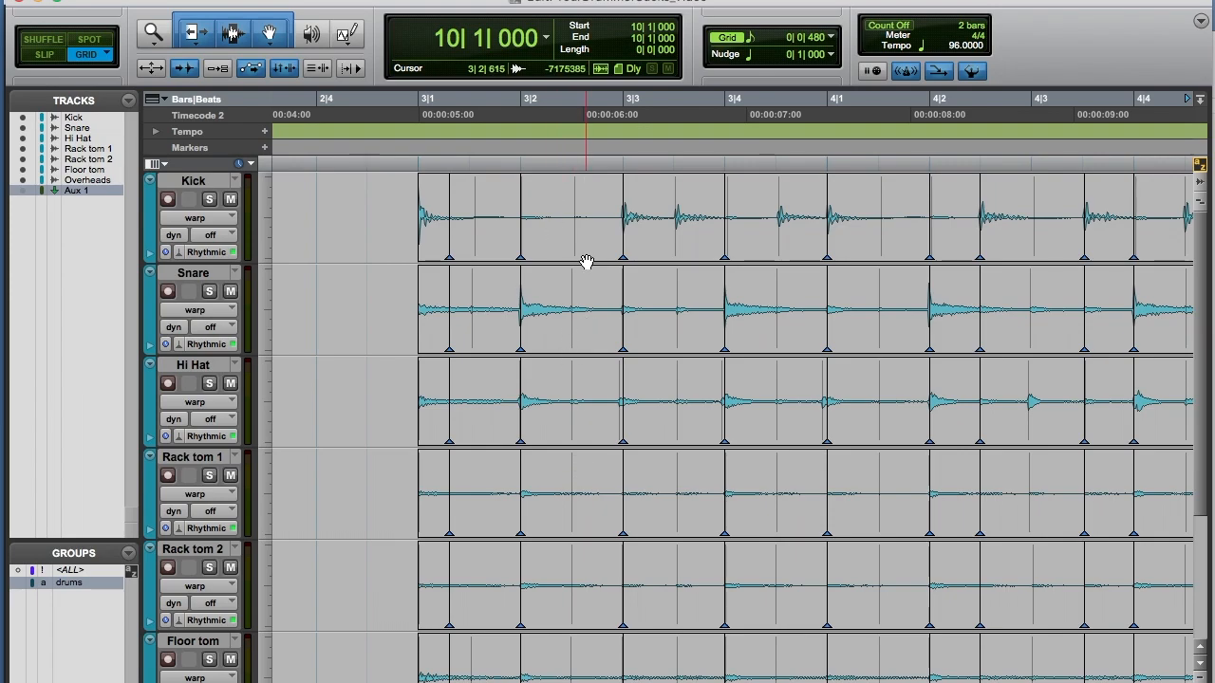
{"action": "scroll", "coordinate": [587, 327], "scroll_direction": "down", "scroll_amount": 5}
{"action": "scroll", "coordinate": [586, 327], "scroll_direction": "up", "scroll_amount": 5}
{"action": "scroll", "coordinate": [587, 328], "scroll_direction": "left", "scroll_amount": 2}
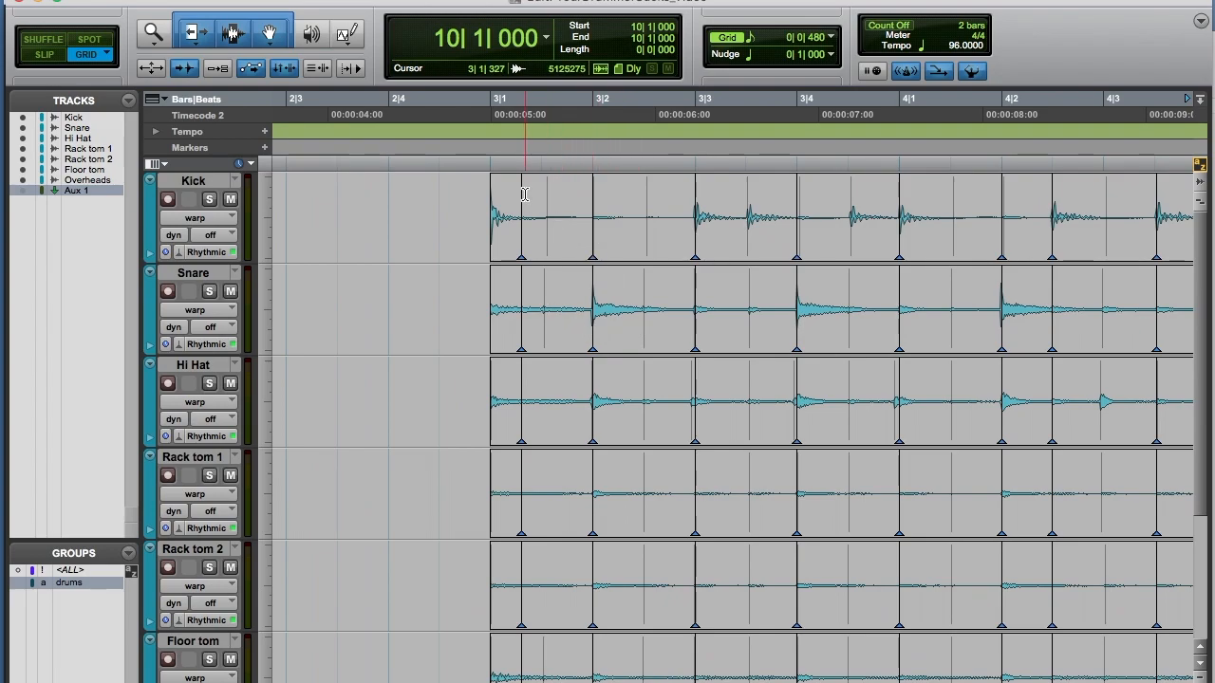
{"action": "left_click", "coordinate": [462, 183]}
{"action": "key", "text": "space"}
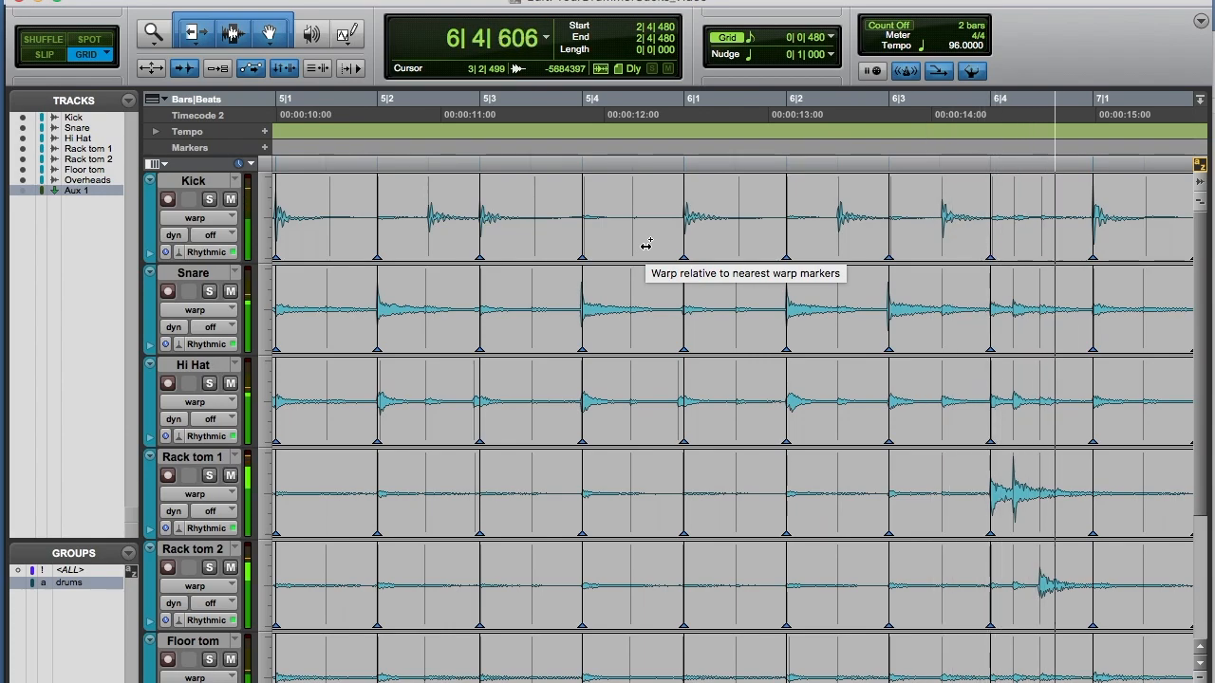
{"action": "key", "text": "space"}
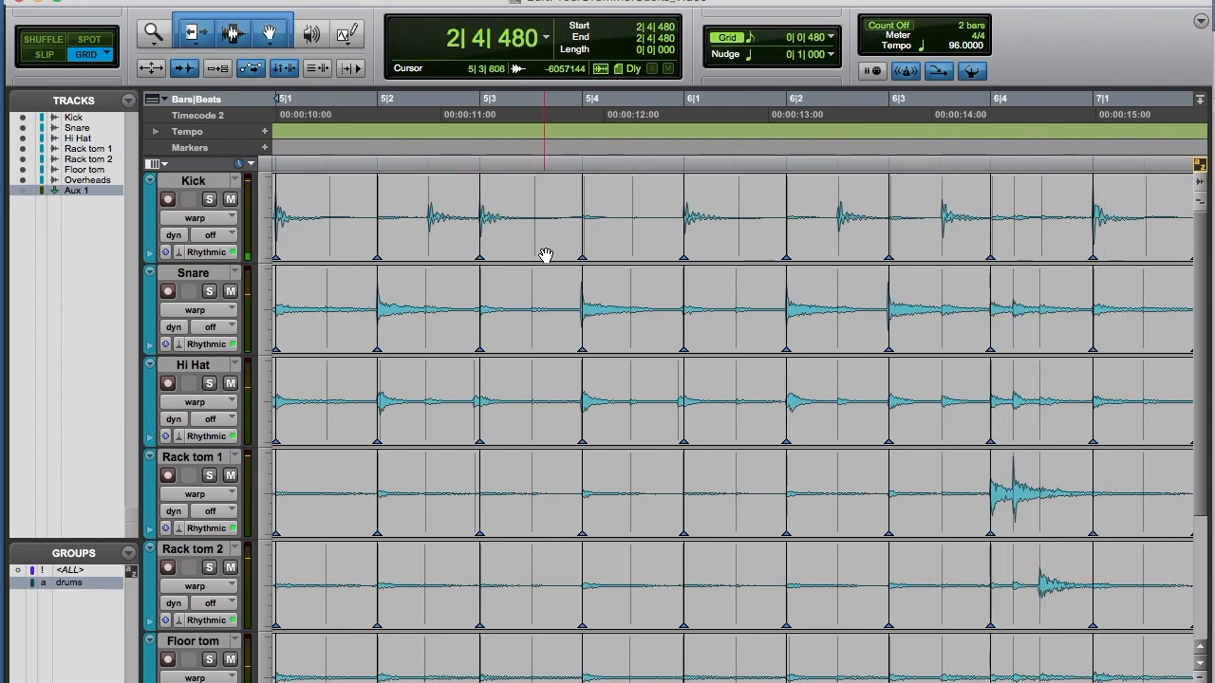
Step: Create a new click track for the session
{"action": "scroll", "coordinate": [546, 255], "scroll_direction": "left", "scroll_amount": 15}
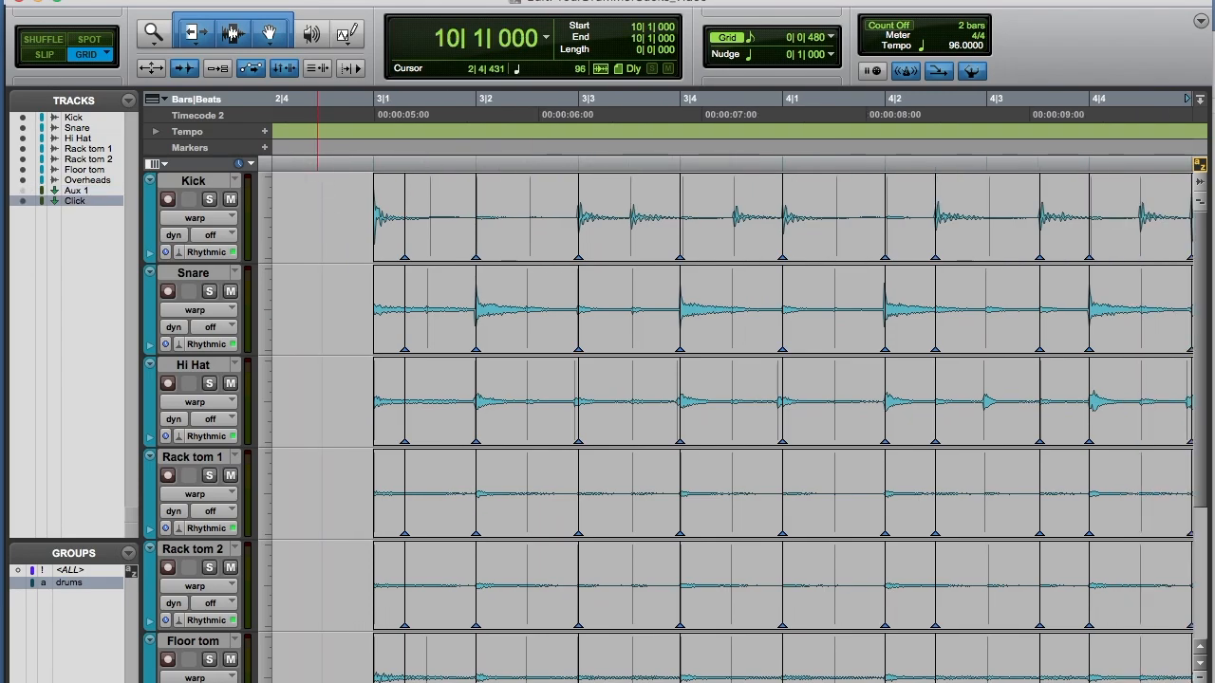
{"action": "left_click", "coordinate": [270, 0]}
{"action": "left_click", "coordinate": [298, 258]}
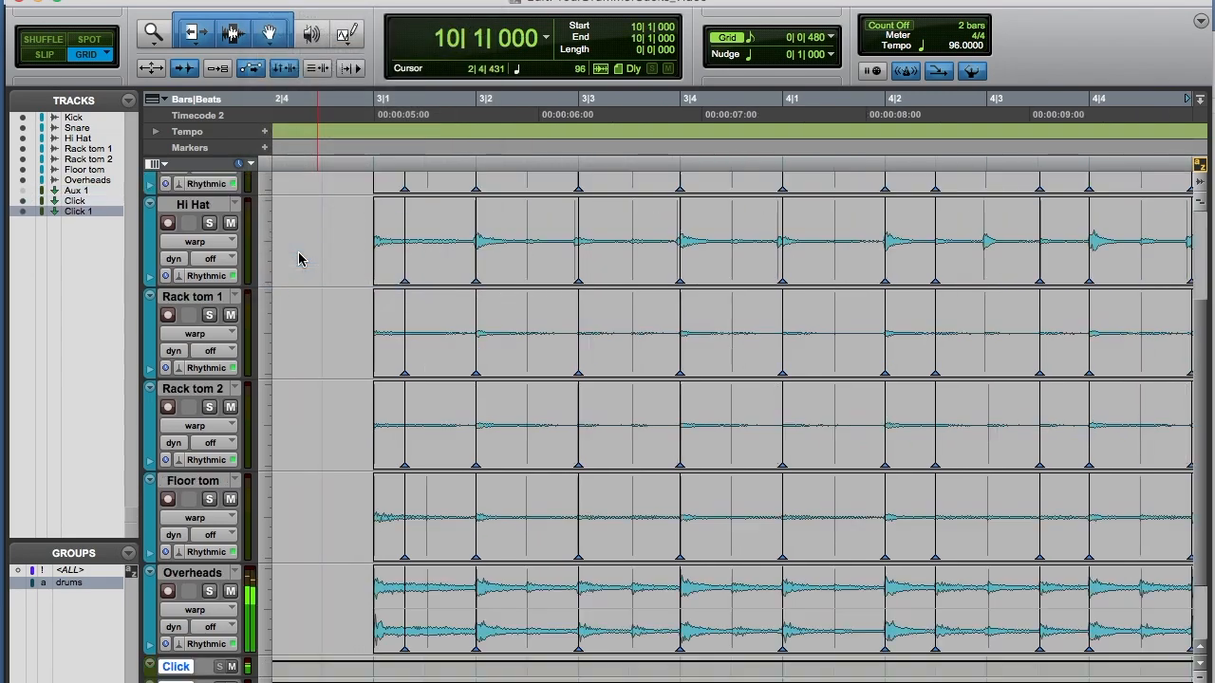
{"action": "scroll", "coordinate": [331, 205], "scroll_direction": "up", "scroll_amount": 5}
{"action": "left_click", "coordinate": [331, 206]}
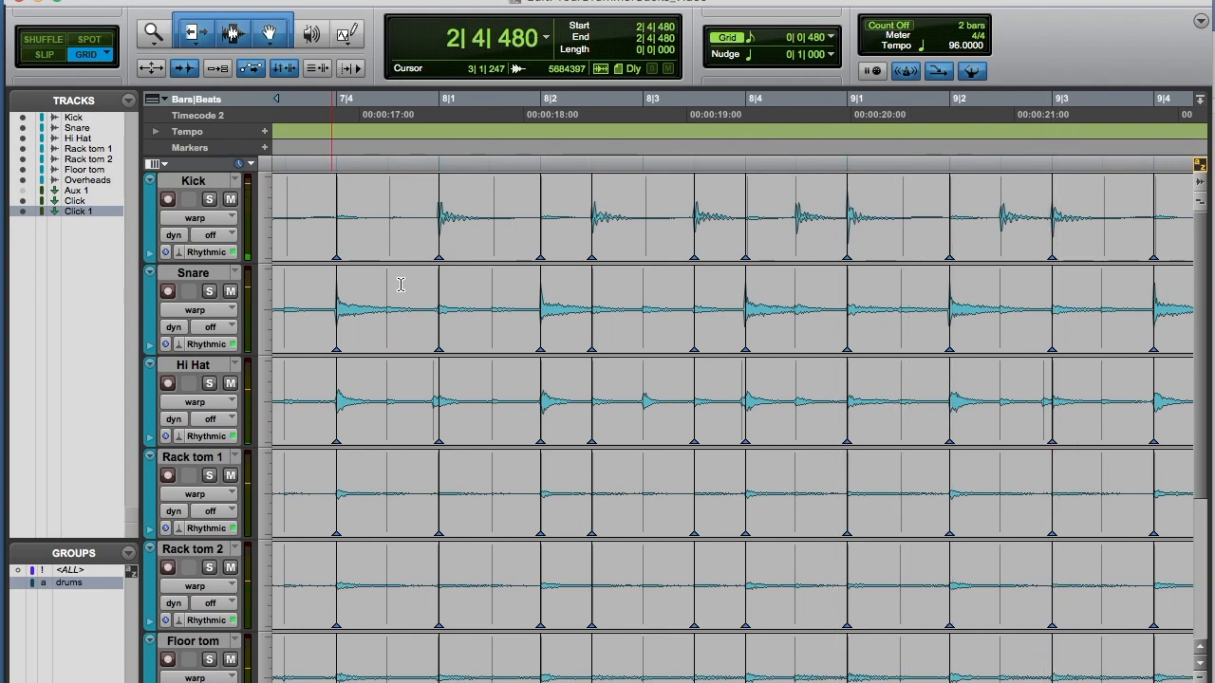
Step: Select the range from beat 5|3 to 5|4 across the drum tracks
{"action": "scroll", "coordinate": [400, 285], "scroll_direction": "left", "scroll_amount": 3}
{"action": "scroll", "coordinate": [401, 285], "scroll_direction": "left", "scroll_amount": 9}
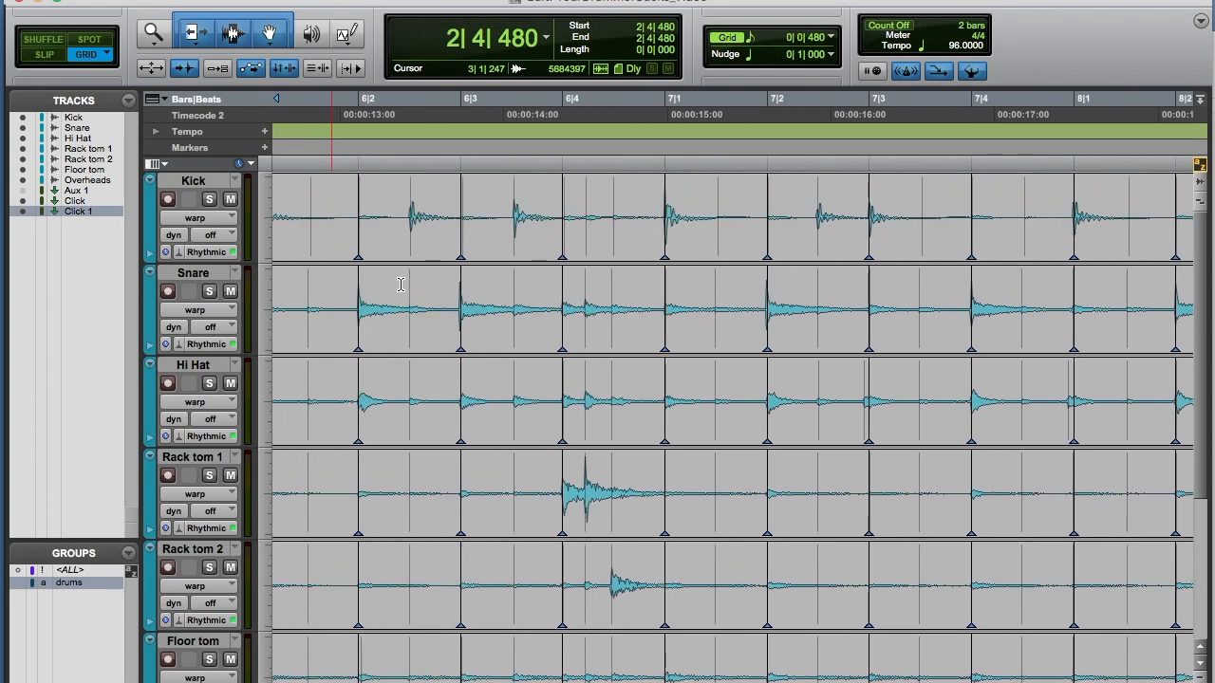
{"action": "scroll", "coordinate": [401, 284], "scroll_direction": "left", "scroll_amount": 11}
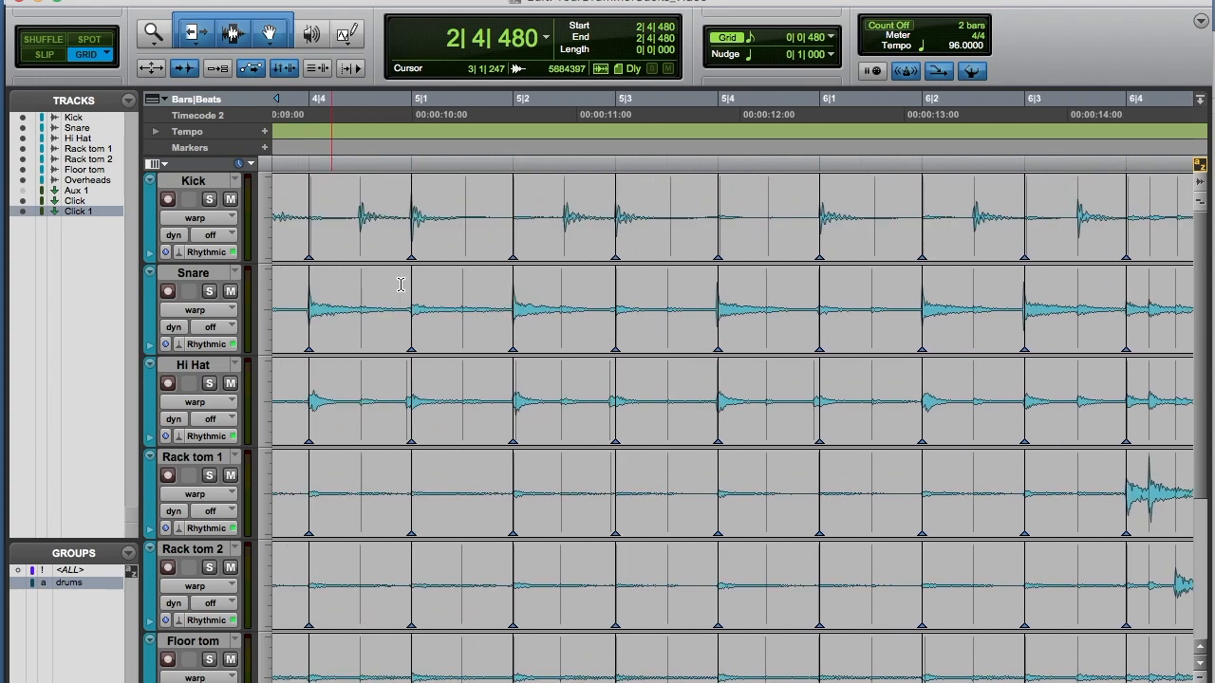
{"action": "left_click_drag", "start_coordinate": [415, 182], "coordinate": [512, 192]}
{"action": "left_click_drag", "start_coordinate": [617, 187], "coordinate": [719, 194]}
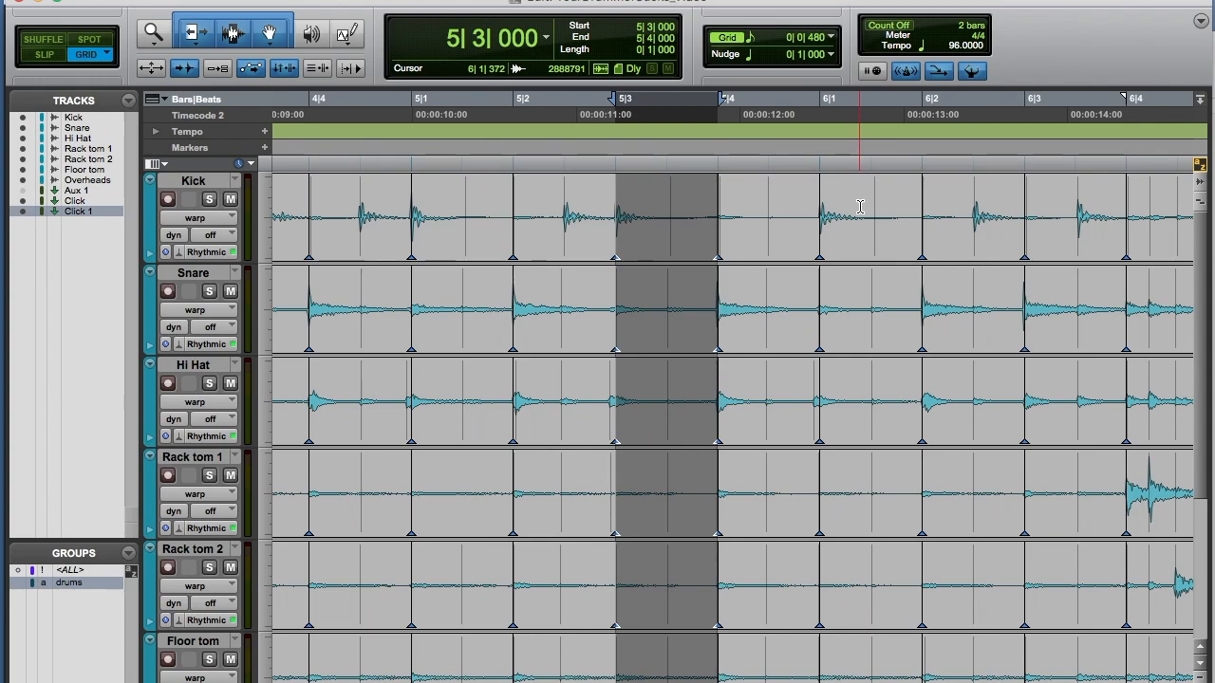